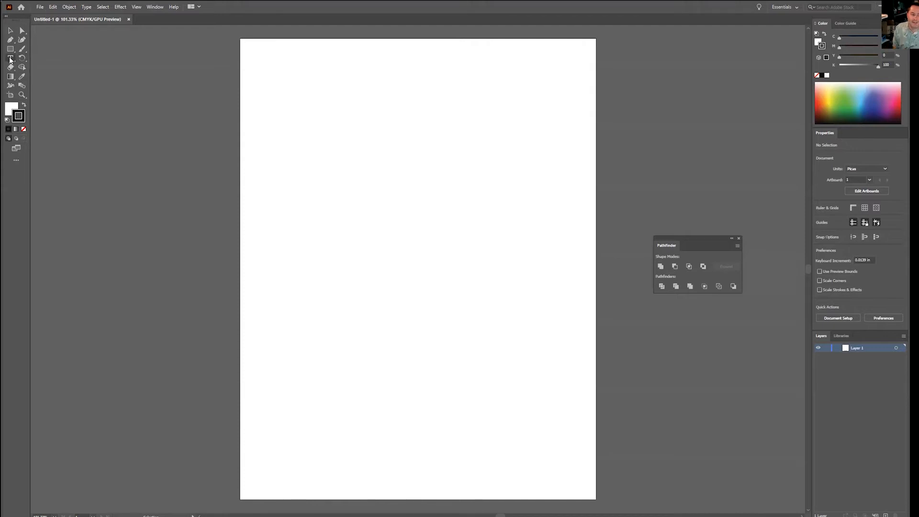
Step: Place a point text reading "Carpenter" in the upper part of the artboard
left_click(10, 59)
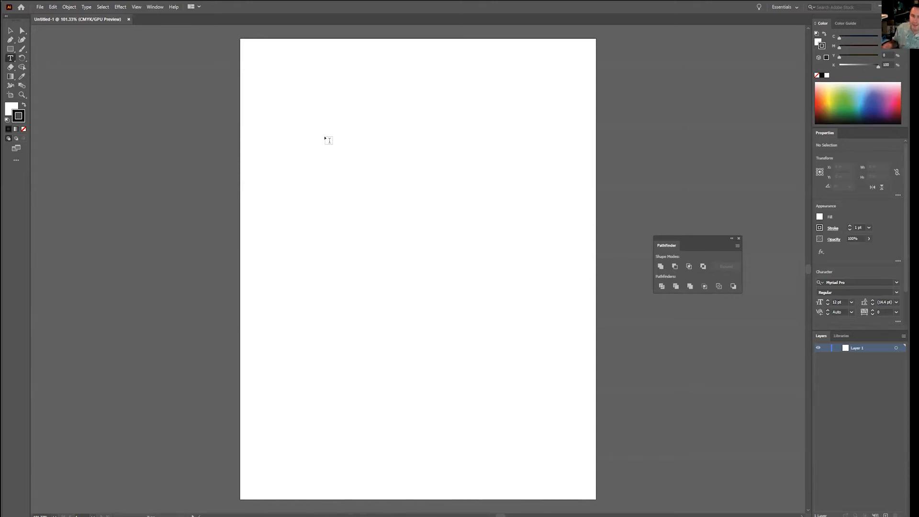
left_click(329, 140)
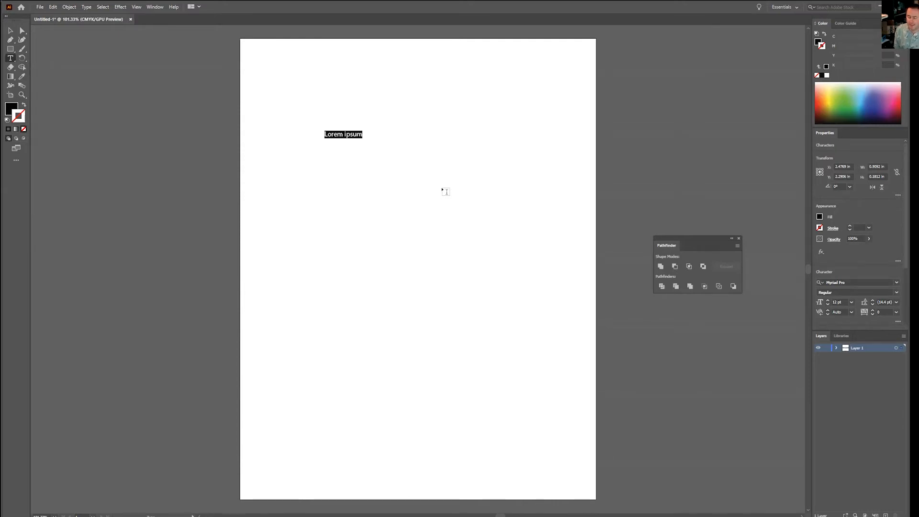
type("Carpenter")
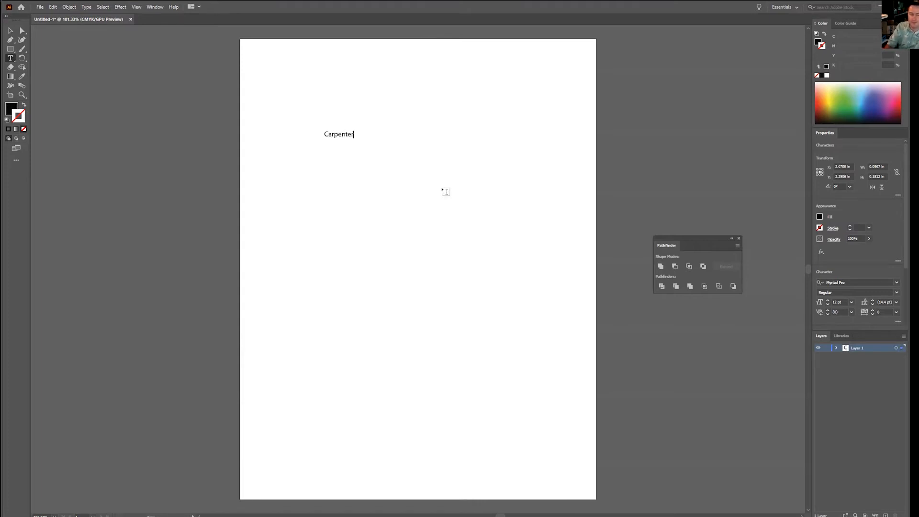
key("ctrl+a")
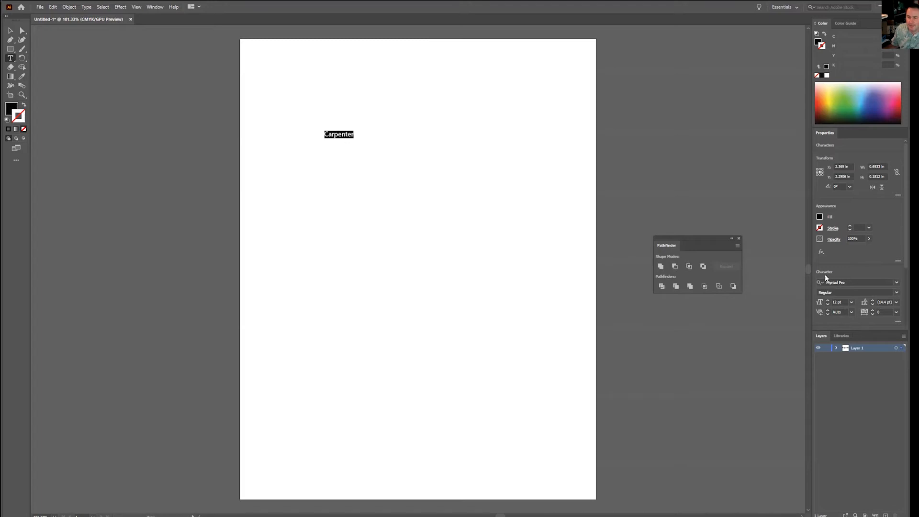
left_click(160, 7)
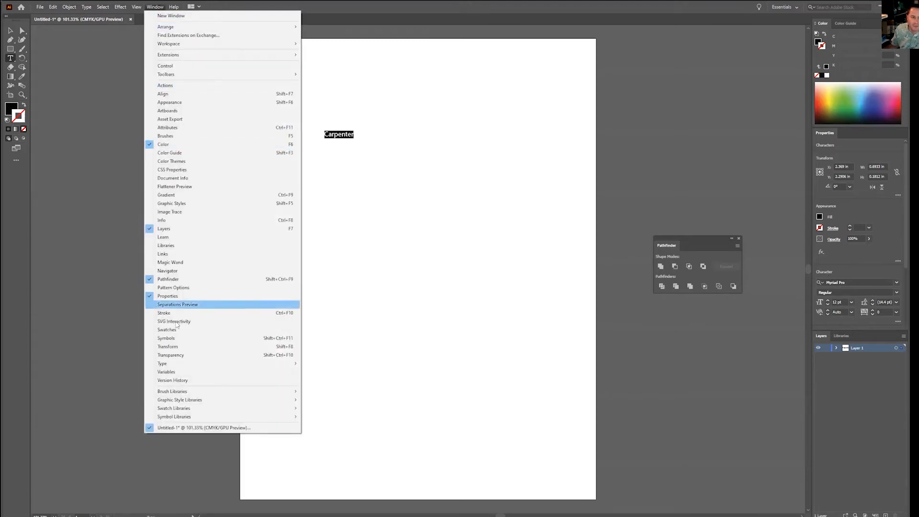
mouse_move(226, 367)
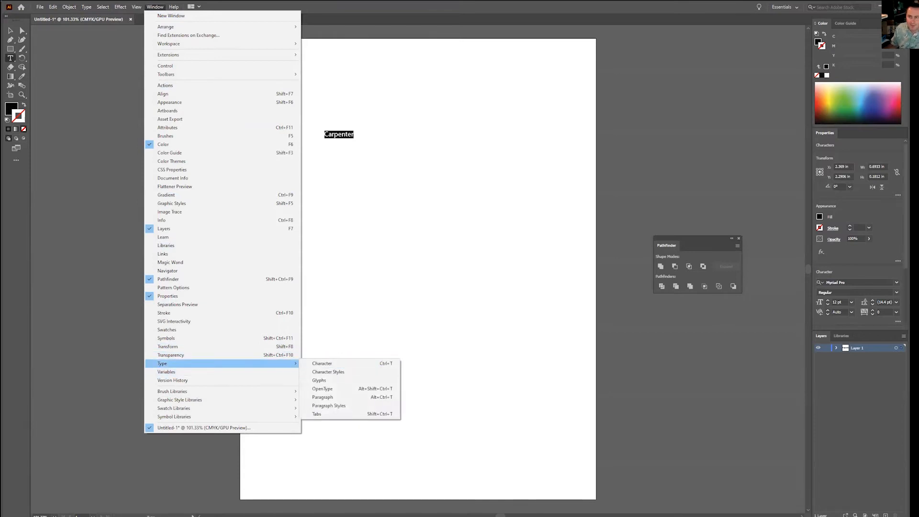
left_click(343, 139)
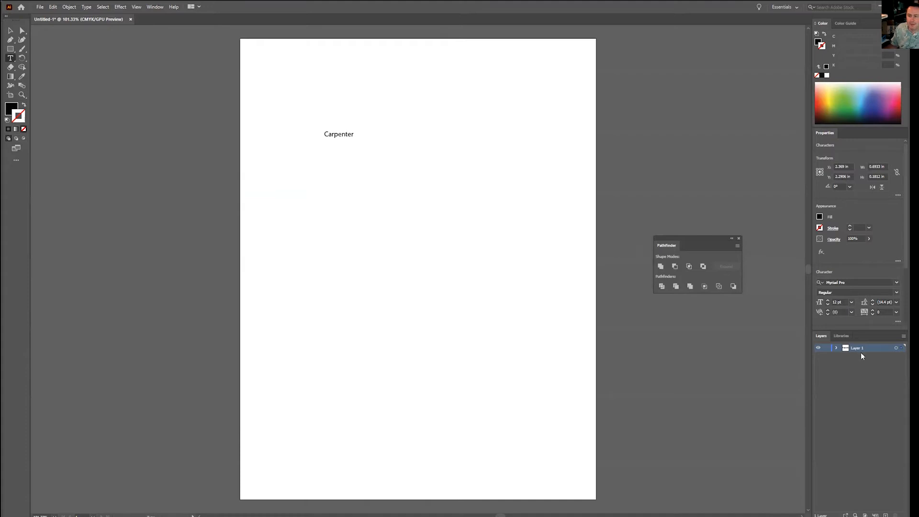
Step: Set the font of the whole word "Carpenter" to Arial Black
key("ctrl+a")
left_click(897, 282)
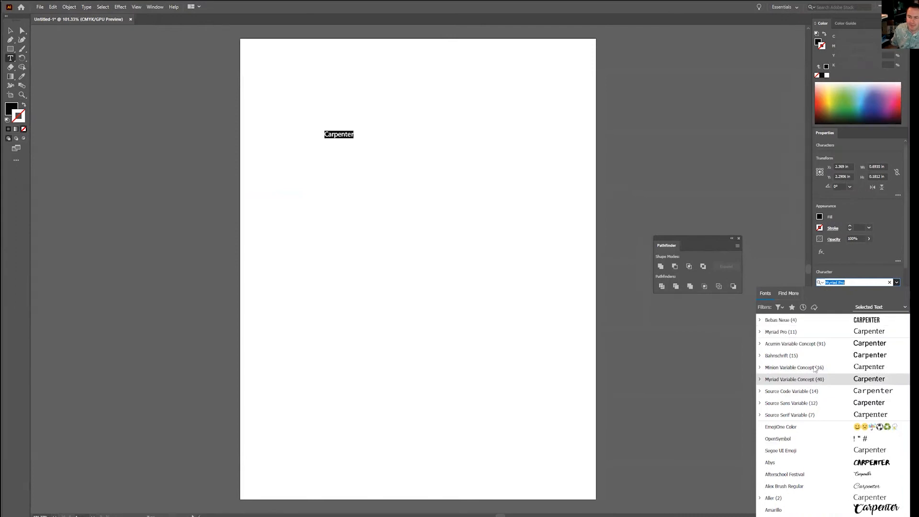
scroll(815, 369, "down", 10)
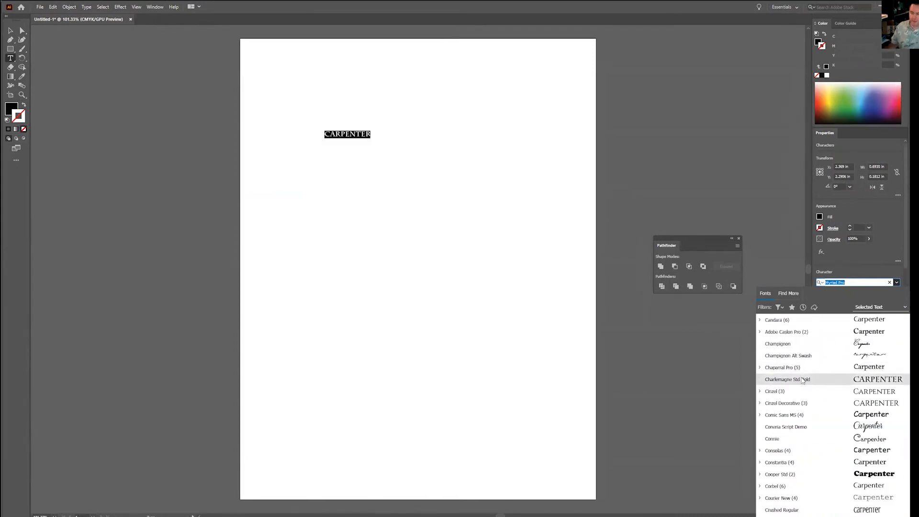
scroll(790, 455, "up", 5)
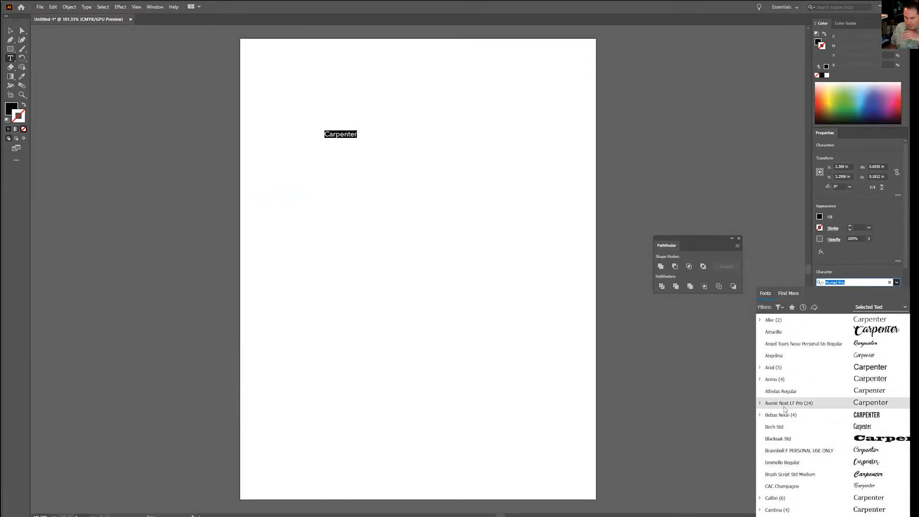
scroll(785, 410, "up", 3)
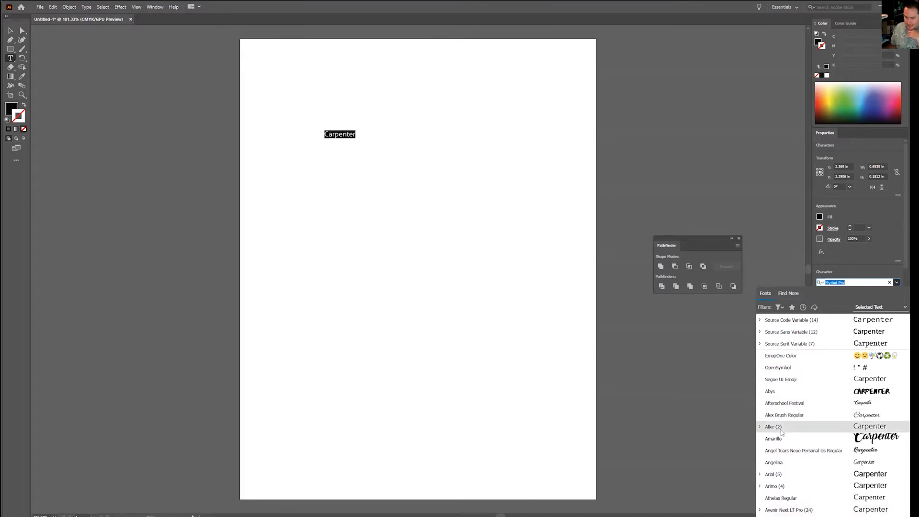
left_click(766, 474)
scroll(771, 471, "down", 2)
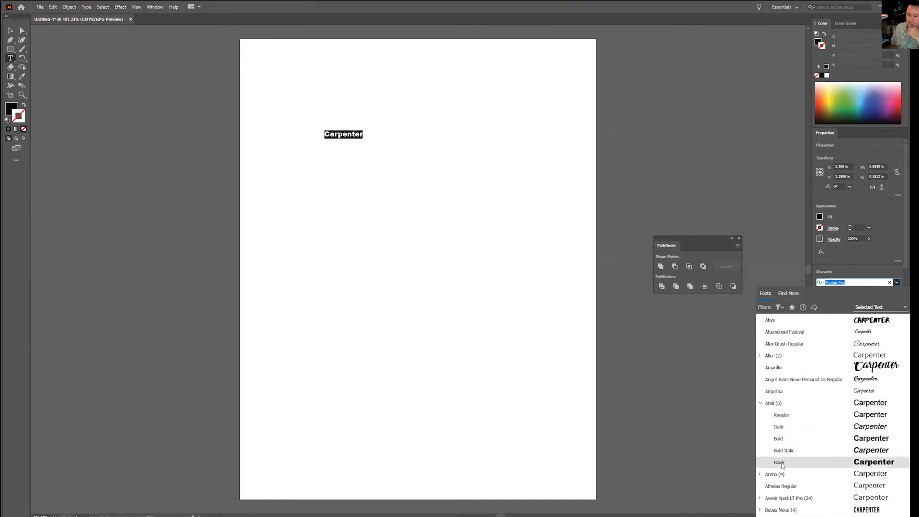
left_click(782, 462)
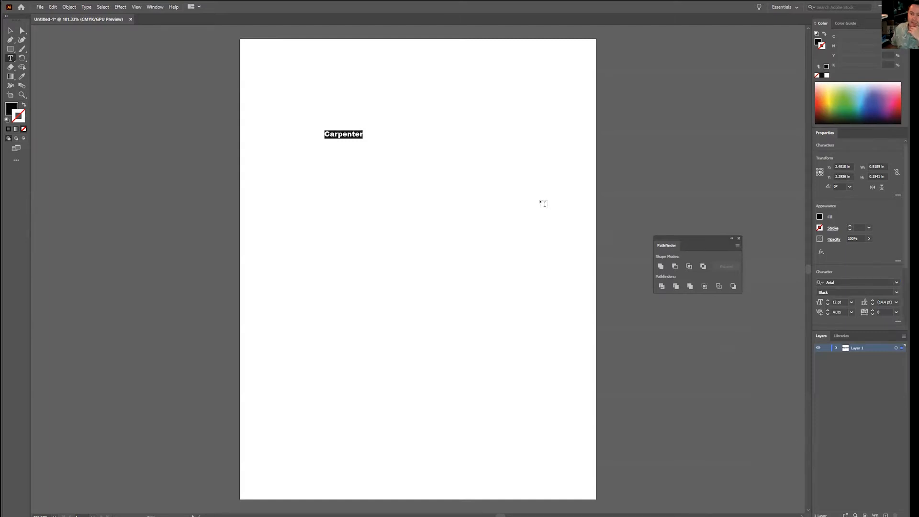
Step: Increase the font size of "Carpenter" to 40 pt and finish editing, keeping the text object selected
left_click(829, 302)
left_click(829, 302)
left_click(829, 301)
left_click(829, 302)
left_click(829, 301)
left_click(829, 302)
left_click(829, 302)
left_click(828, 302)
left_click(829, 302)
left_click(829, 302)
left_click(829, 302)
left_click(829, 302)
double_click(829, 301)
left_click(829, 302)
left_click(829, 302)
left_click(829, 302)
double_click(829, 302)
double_click(829, 302)
left_click(829, 301)
double_click(829, 302)
double_click(829, 302)
left_click(829, 302)
left_click(829, 302)
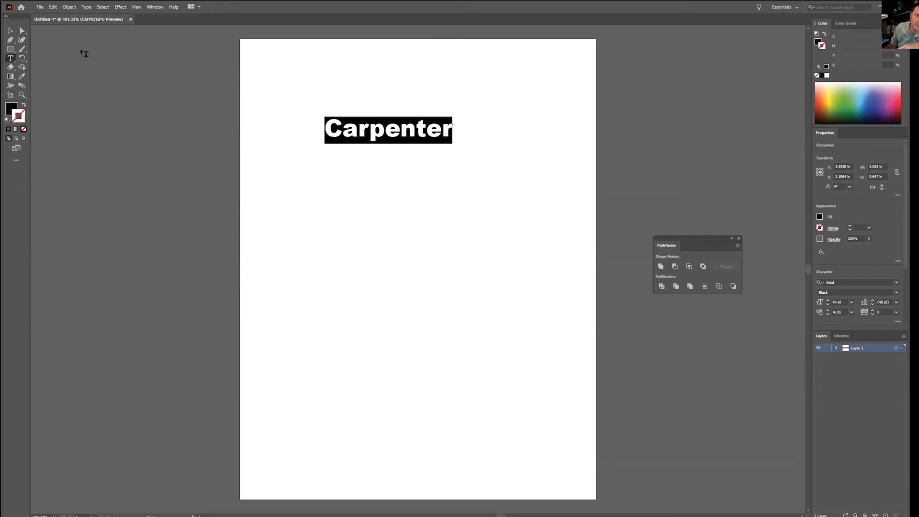
left_click(11, 31)
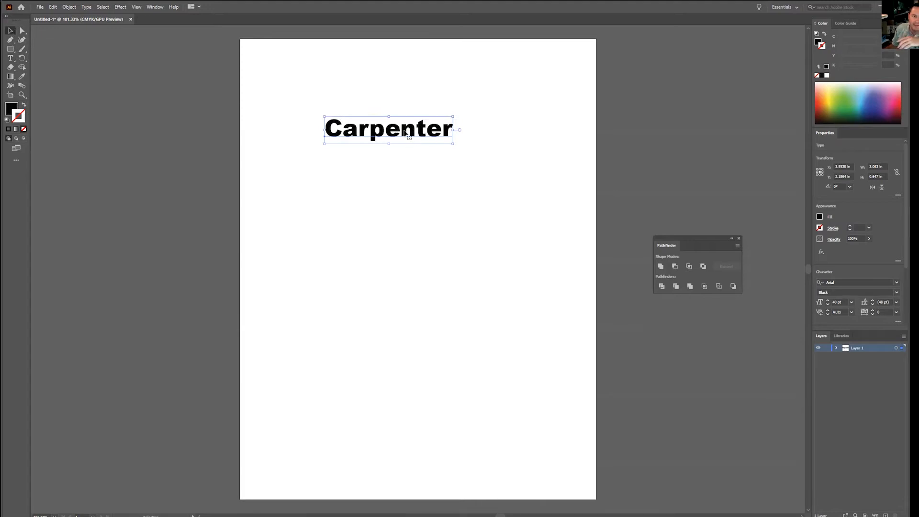
left_click(119, 8)
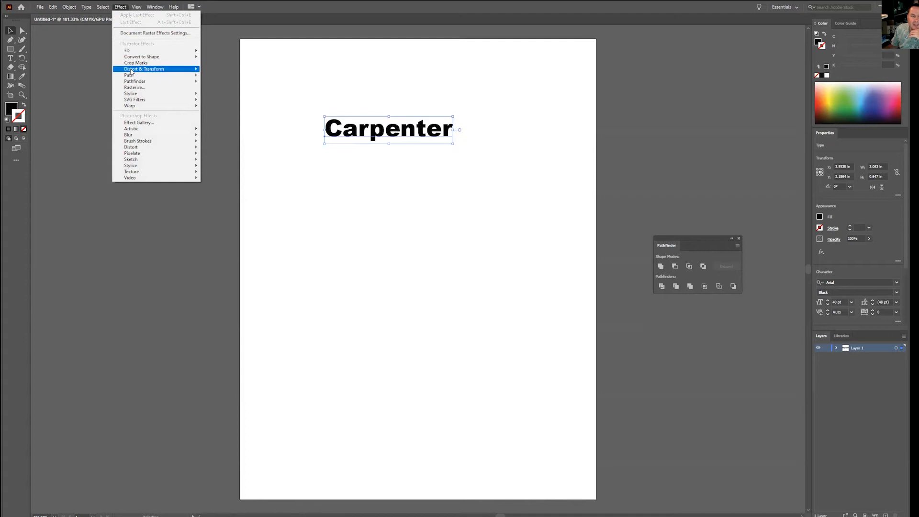
mouse_move(135, 102)
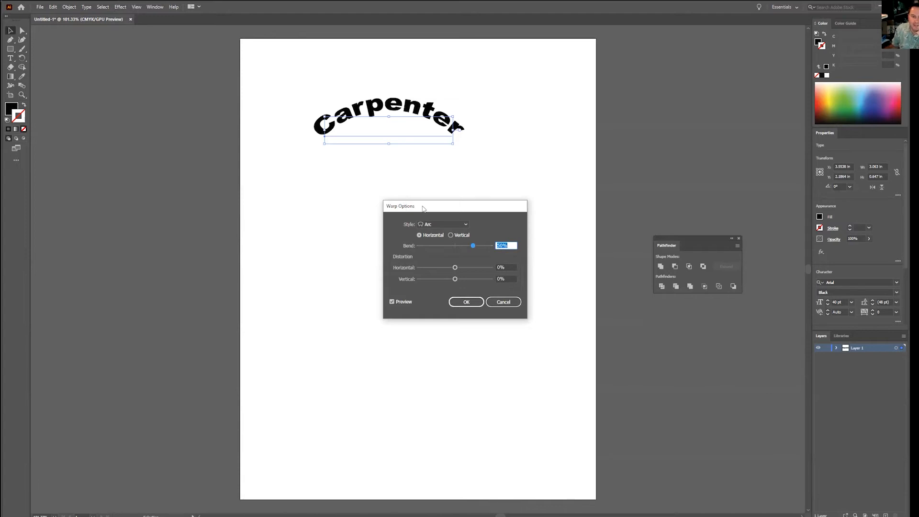
left_click_drag(423, 209, 356, 211)
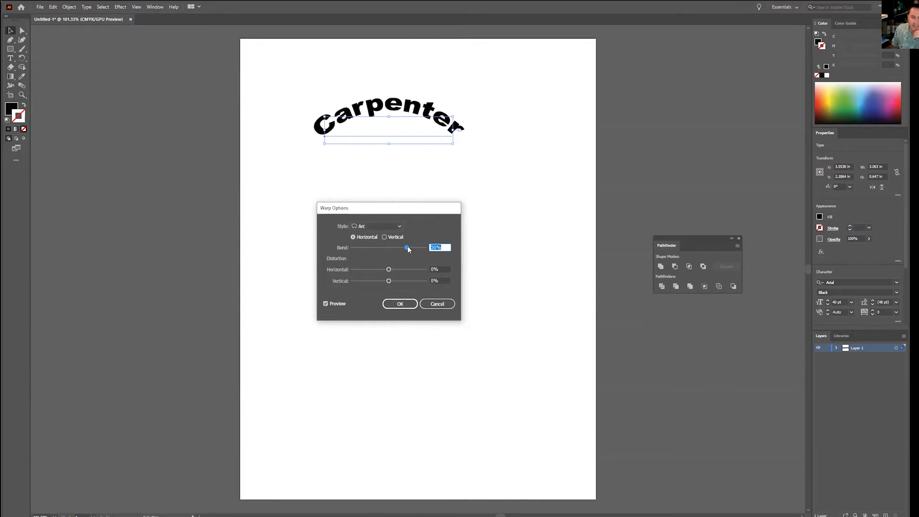
left_click_drag(407, 250, 401, 250)
left_click_drag(400, 249, 383, 249)
left_click_drag(393, 209, 559, 98)
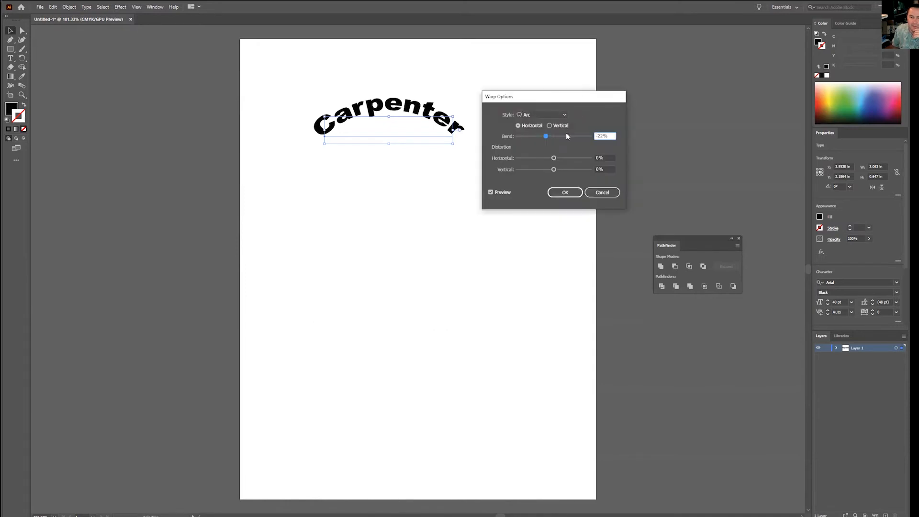
left_click_drag(546, 137, 559, 139)
left_click(549, 126)
left_click(548, 115)
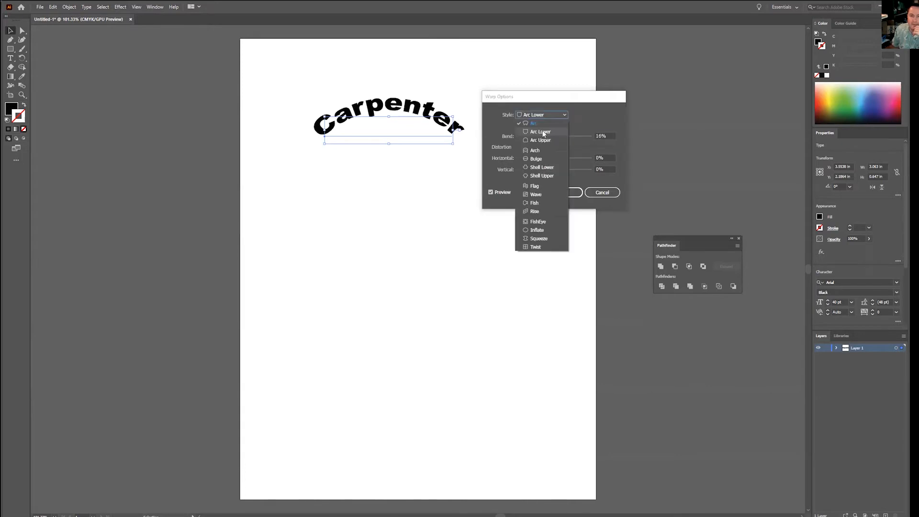
left_click(541, 132)
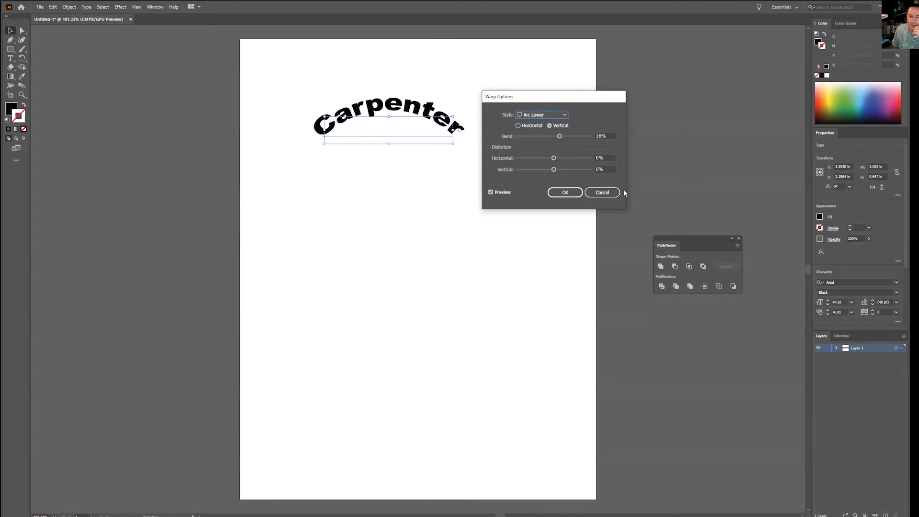
left_click(610, 194)
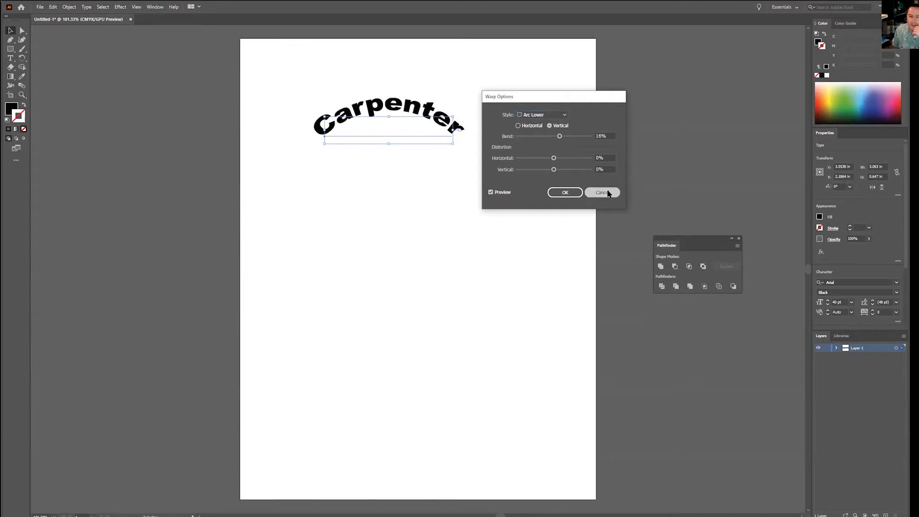
Step: Start an Arc warp effect on the "Carpenter" text with a 32% bend and a slight negative horizontal distortion, with the preview on
left_click(123, 8)
mouse_move(149, 107)
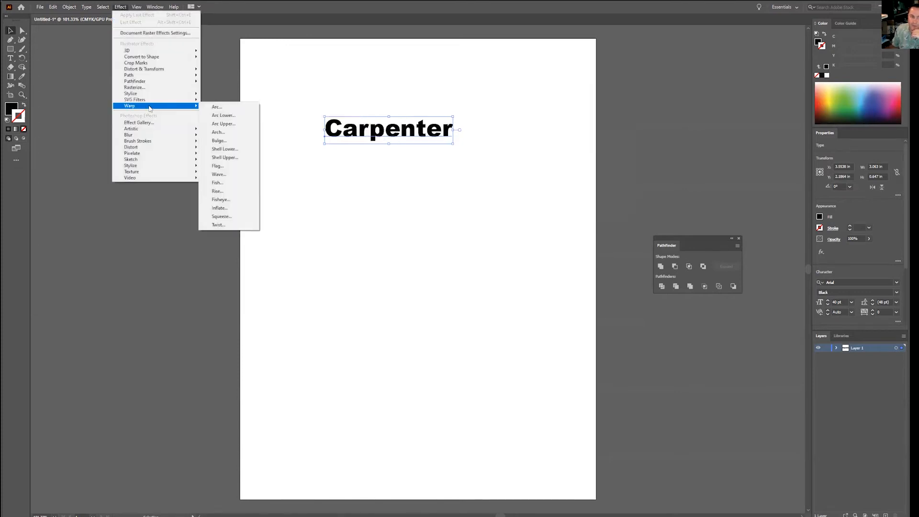
left_click(229, 110)
mouse_move(572, 137)
left_mouse_down()
mouse_move(558, 137)
mouse_move(566, 137)
left_mouse_up()
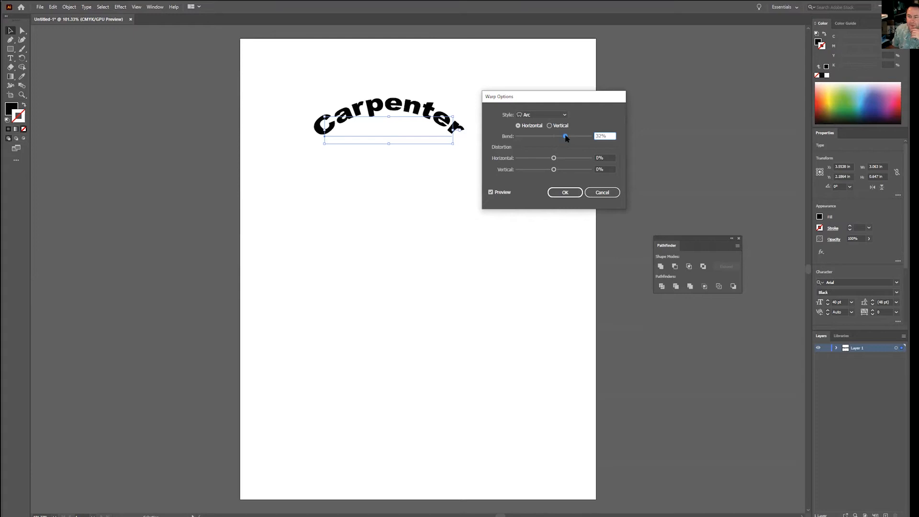
left_click_drag(554, 159, 545, 158)
left_click(491, 192)
mouse_move(545, 158)
left_mouse_down()
mouse_move(557, 158)
mouse_move(548, 158)
left_mouse_up()
left_click(492, 193)
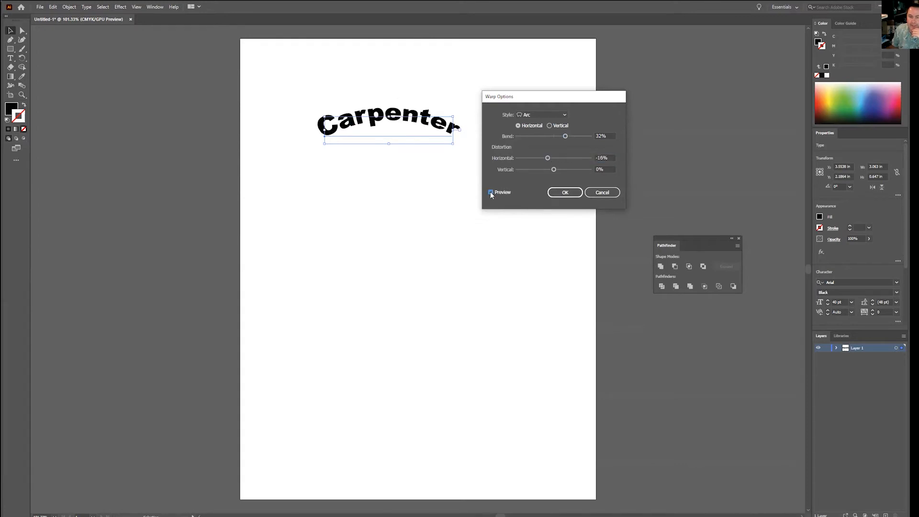
Step: Set the Arc warp's bend to 59%, its horizontal distortion to 42% and its vertical distortion to -9%
left_click_drag(548, 158, 563, 137)
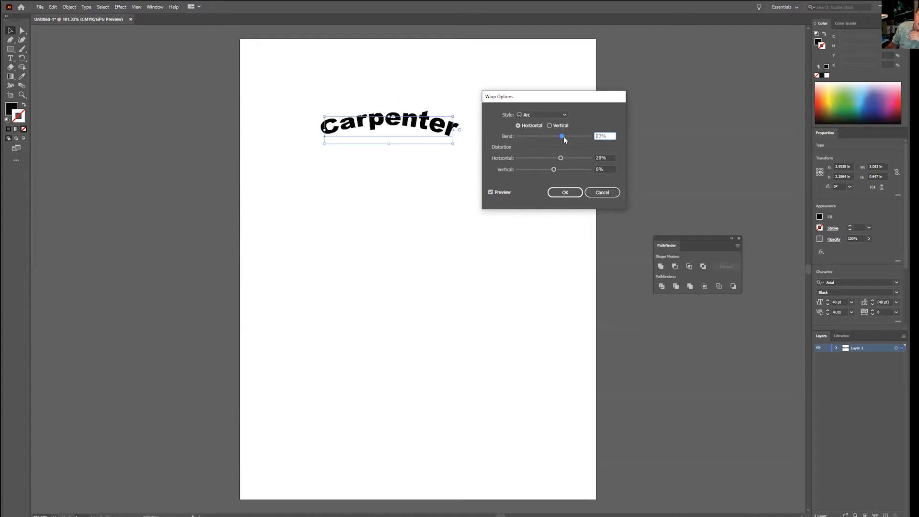
left_click_drag(561, 159, 555, 164)
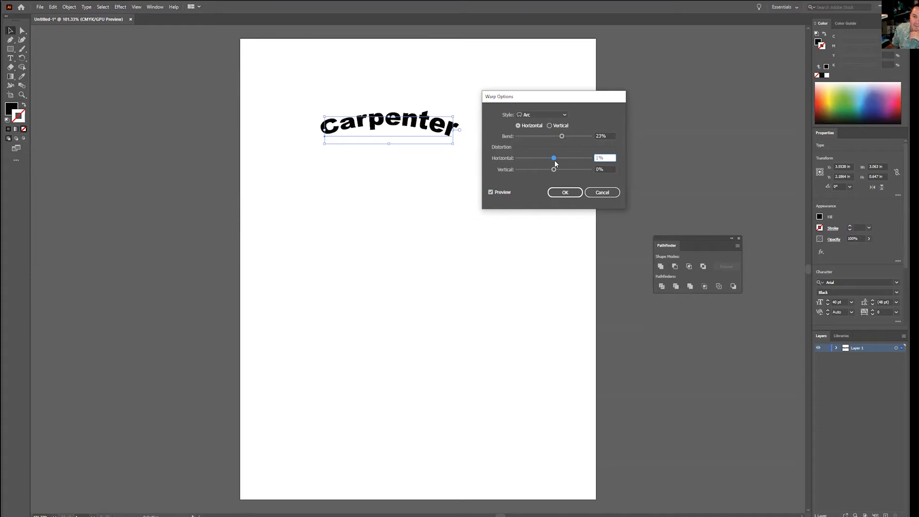
left_click_drag(555, 164, 575, 138)
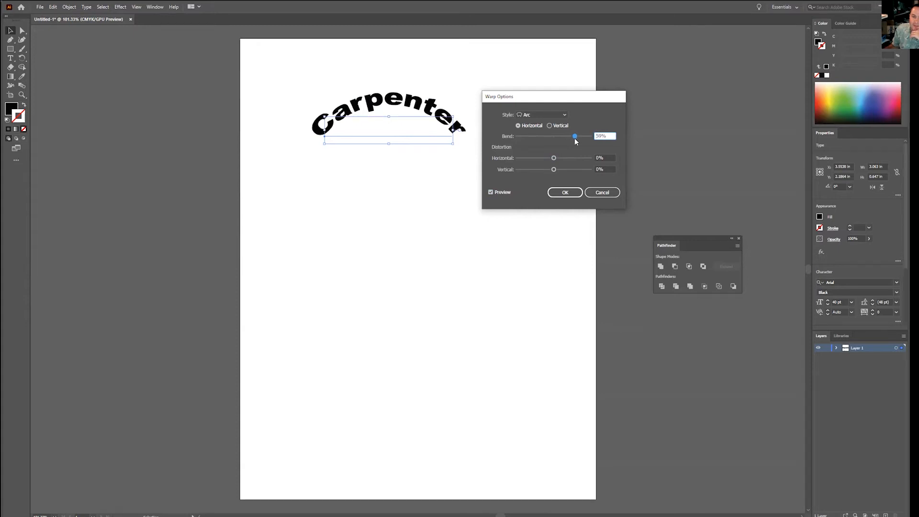
left_click_drag(554, 158, 535, 159)
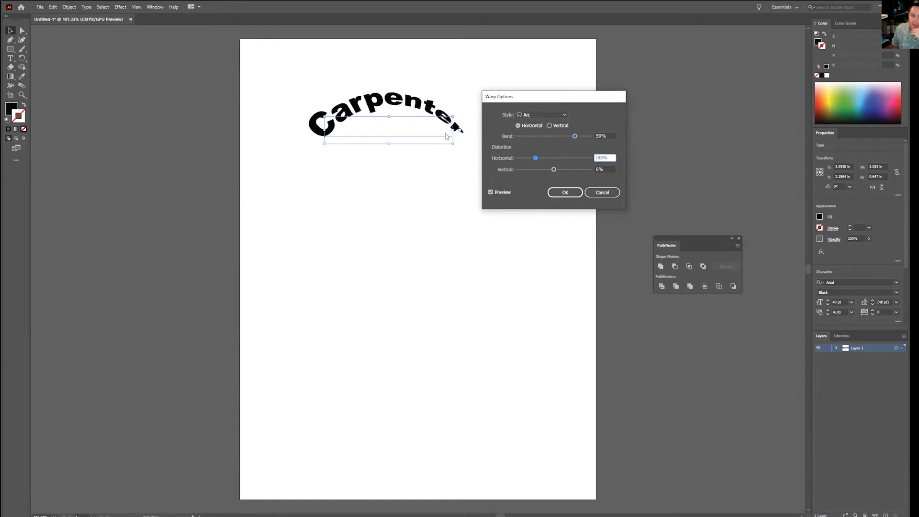
left_click_drag(535, 159, 550, 171)
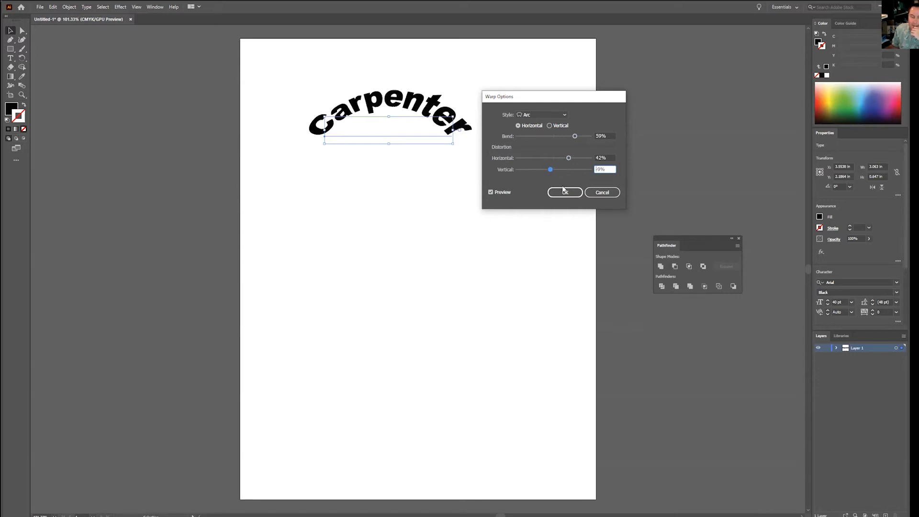
Step: Switch the warp style to Arch and reset both the horizontal and vertical distortion to 0%
left_click(565, 116)
left_click(538, 152)
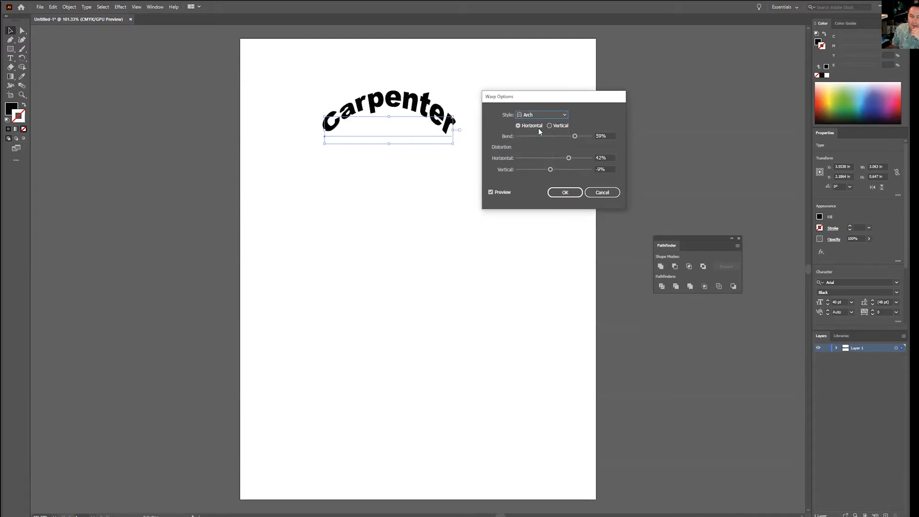
left_click(603, 157)
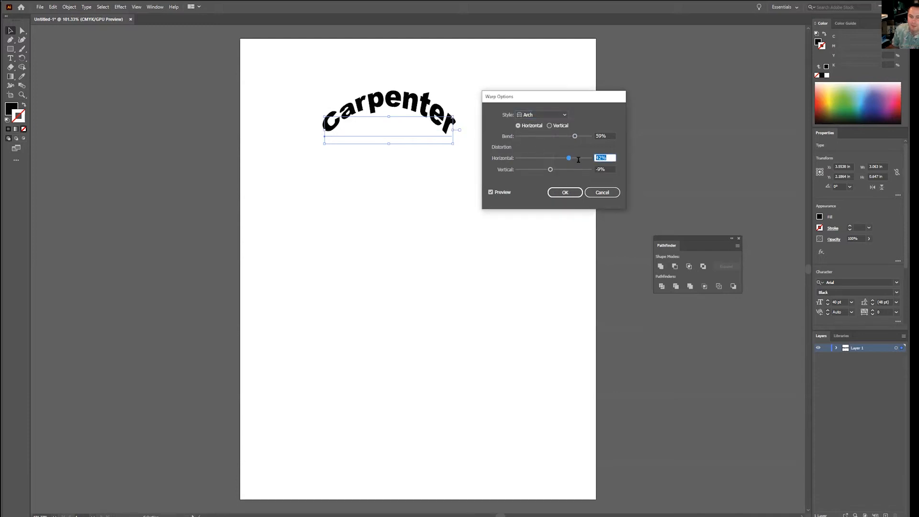
type("0")
left_click(600, 169)
type("0")
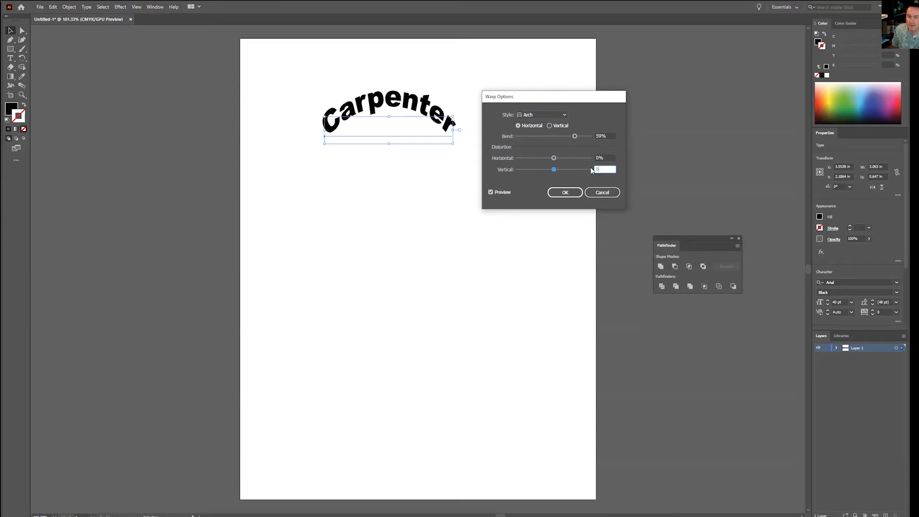
Step: Preview the Bulge, Flag and Fish warp styles in turn on the "Carpenter" text
left_click(562, 115)
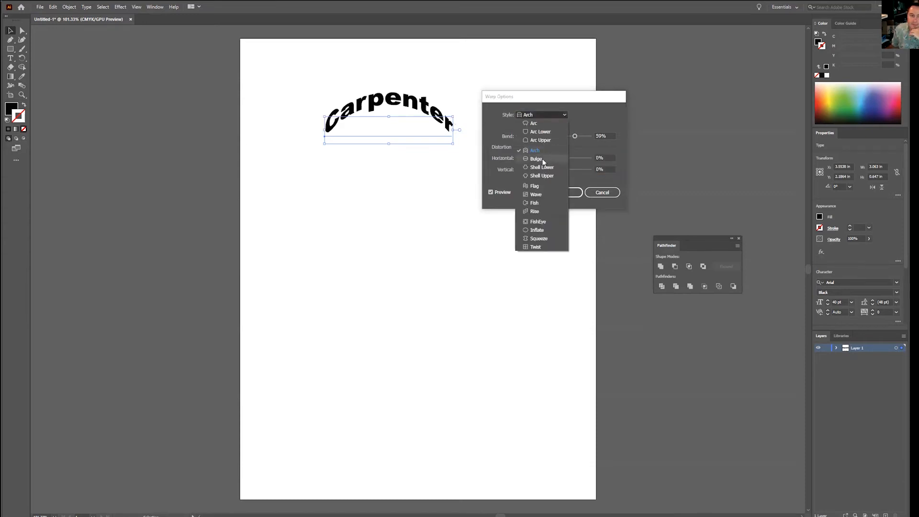
left_click(542, 160)
left_click(550, 116)
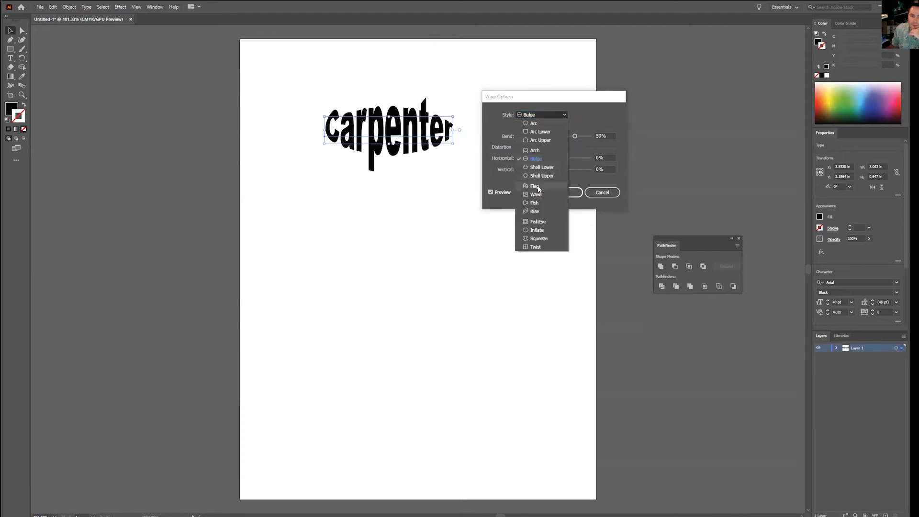
left_click(539, 186)
left_click(549, 117)
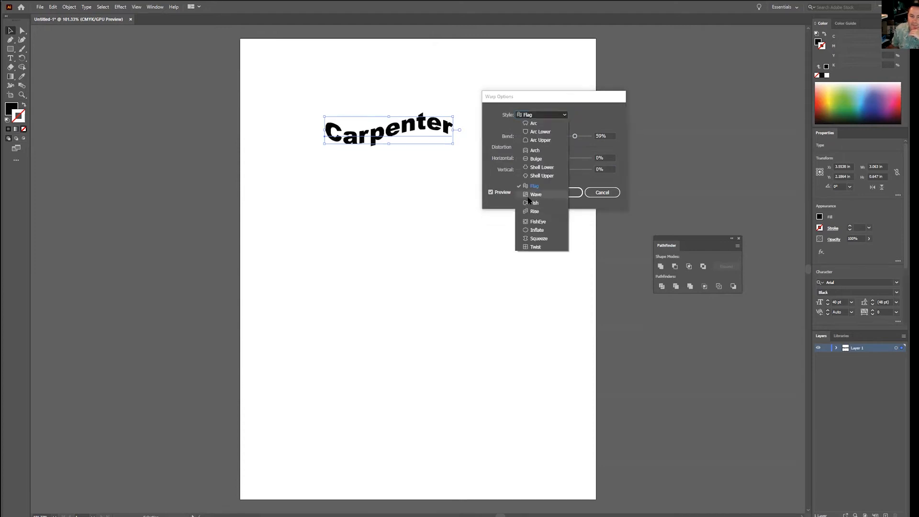
left_click(532, 203)
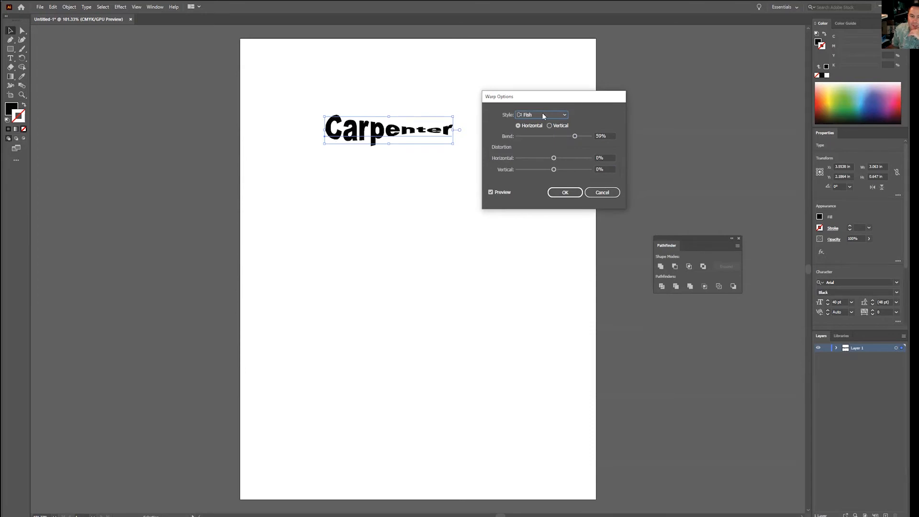
Step: Change the warp style to Rise and apply the effect to the "Carpenter" text
left_click(543, 116)
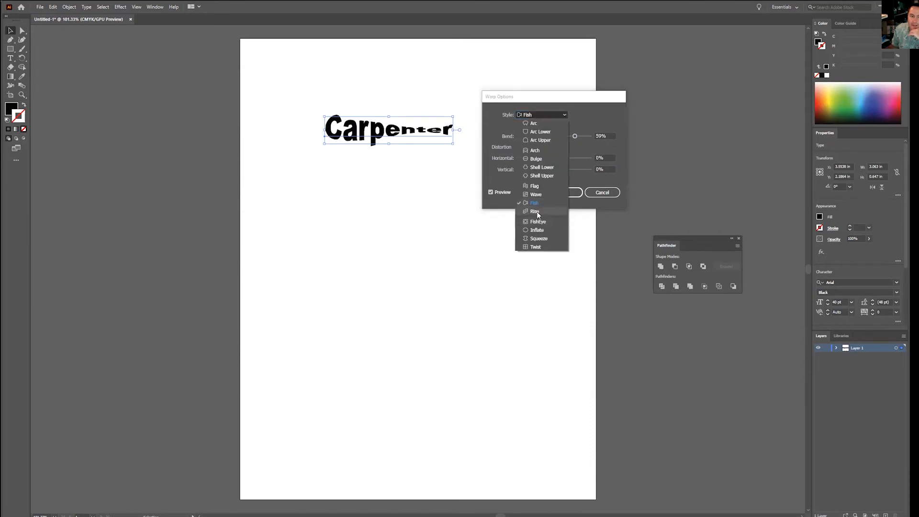
left_click(536, 211)
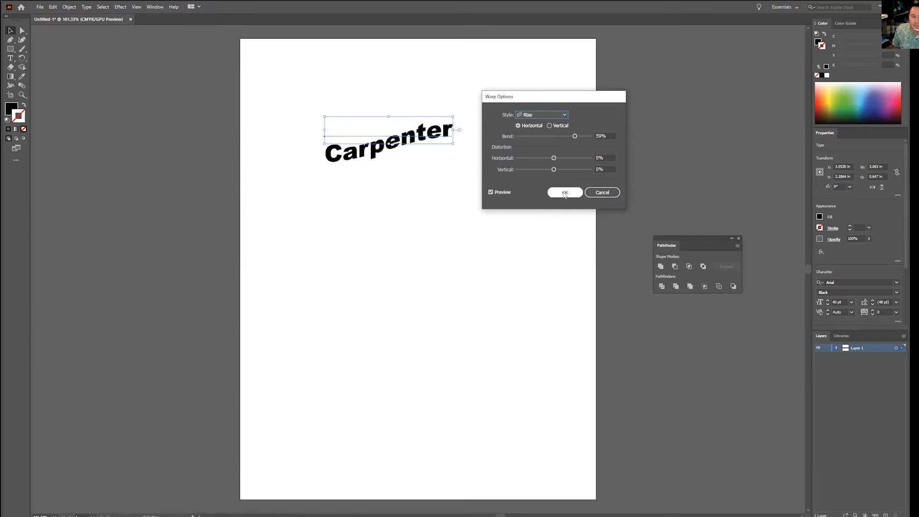
left_click(565, 194)
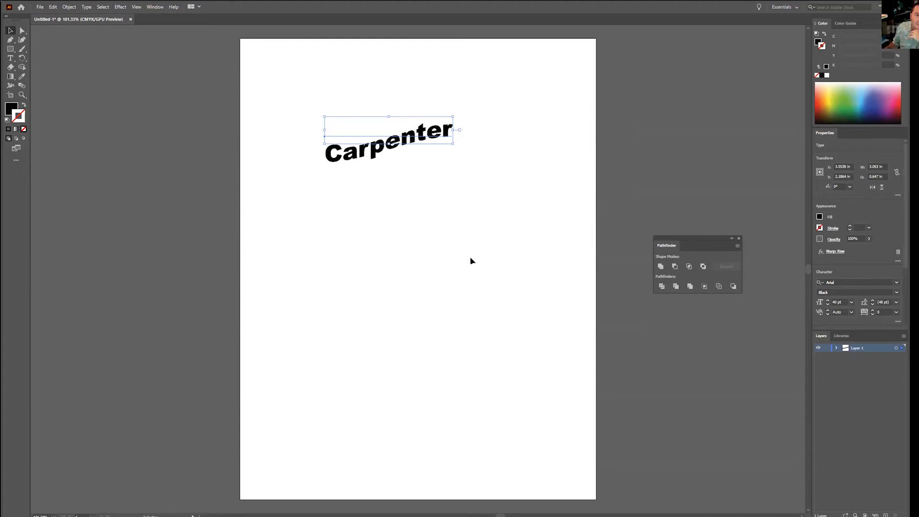
Step: Create outlines from the warped "Carpenter" text and expand its appearance so the paths follow the warp
left_click(84, 8)
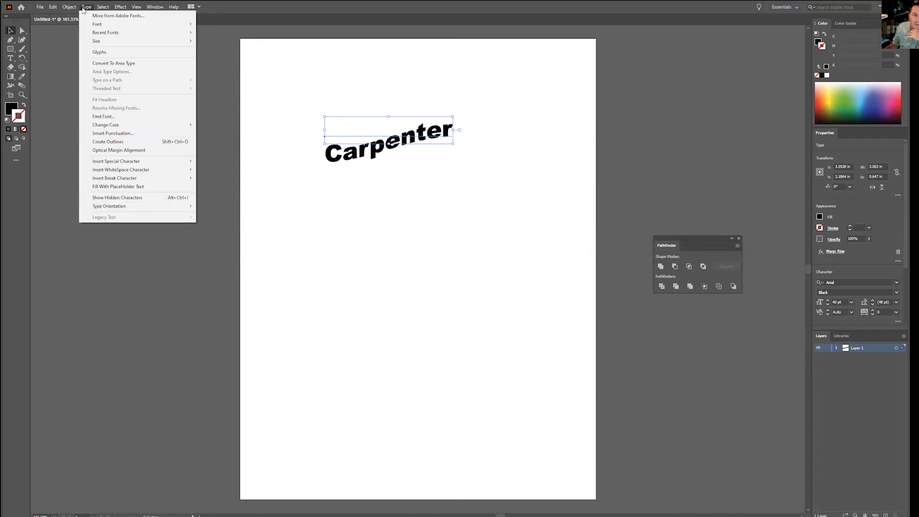
left_click(103, 141)
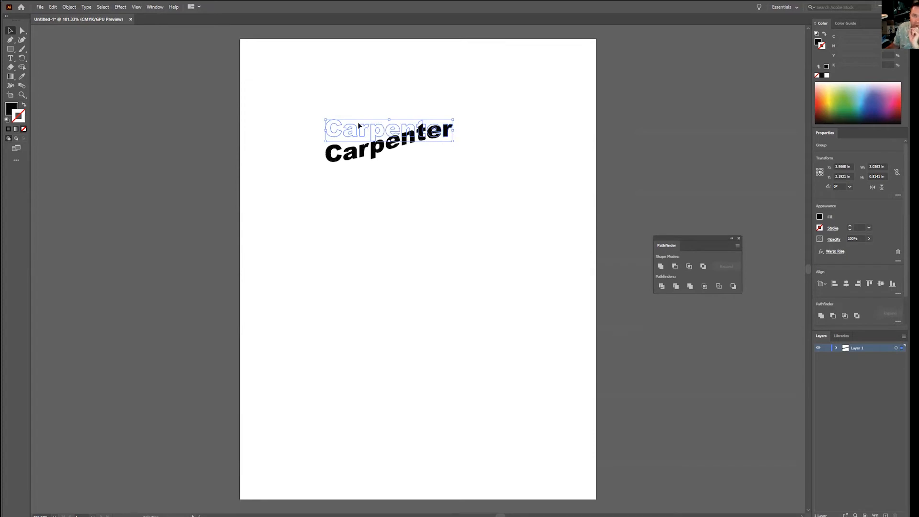
left_click(70, 6)
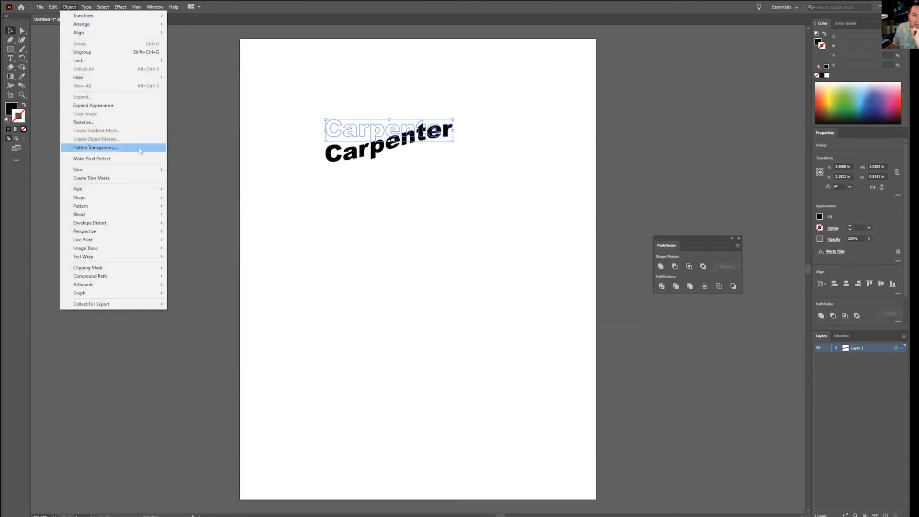
left_click(84, 106)
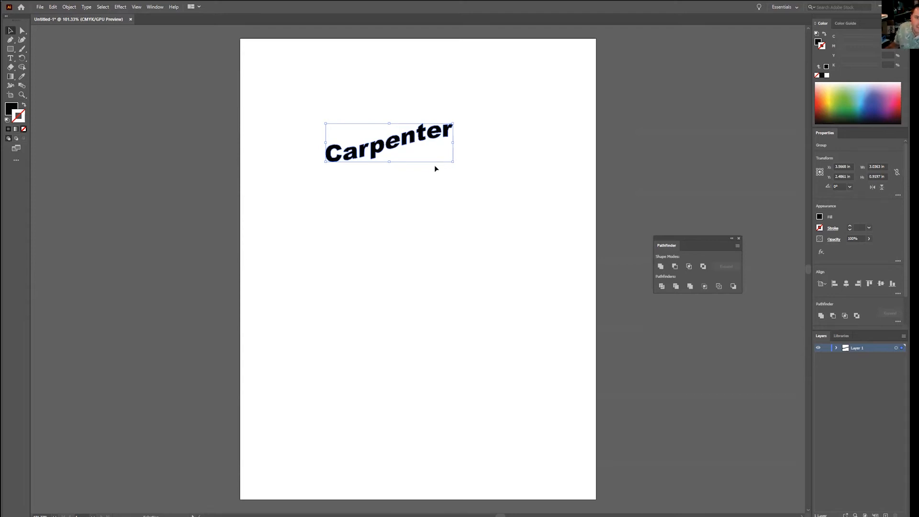
Step: Delete the "Carpenter" artwork and draw an open S-shaped path about 5.5 in wide across the upper artboard with the Pen tool
key("Delete")
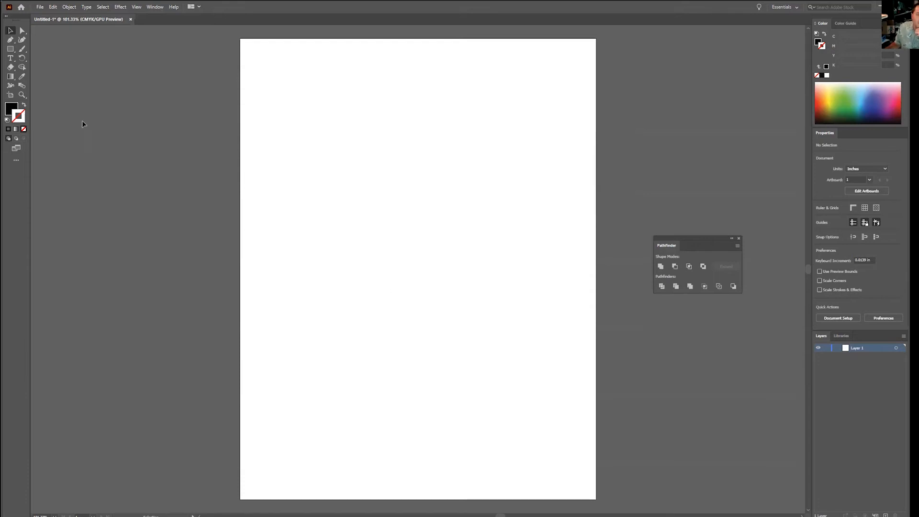
left_click(10, 40)
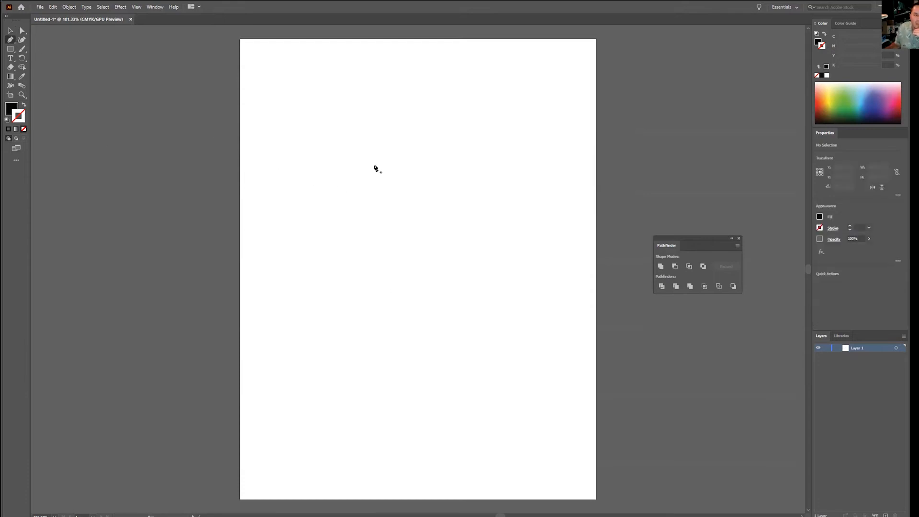
left_click(283, 112)
left_click_drag(418, 152, 433, 225)
left_click_drag(512, 276, 599, 282)
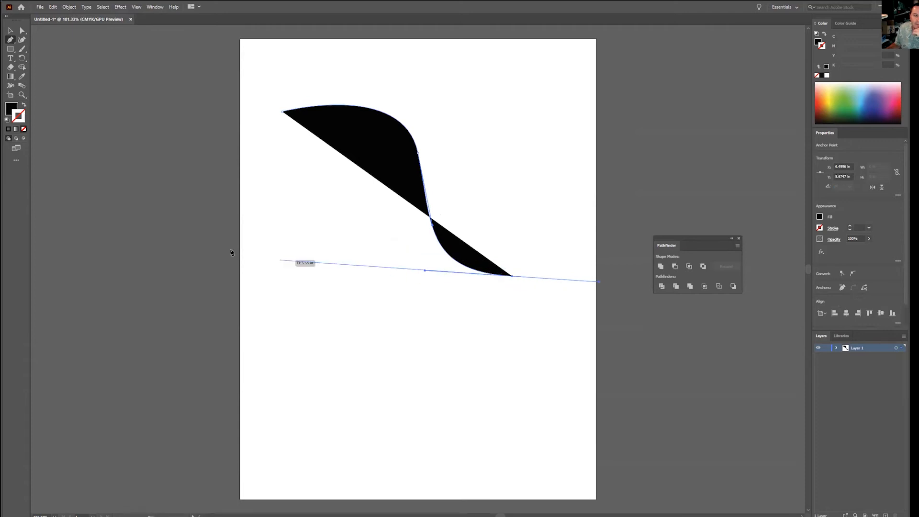
left_click(11, 32)
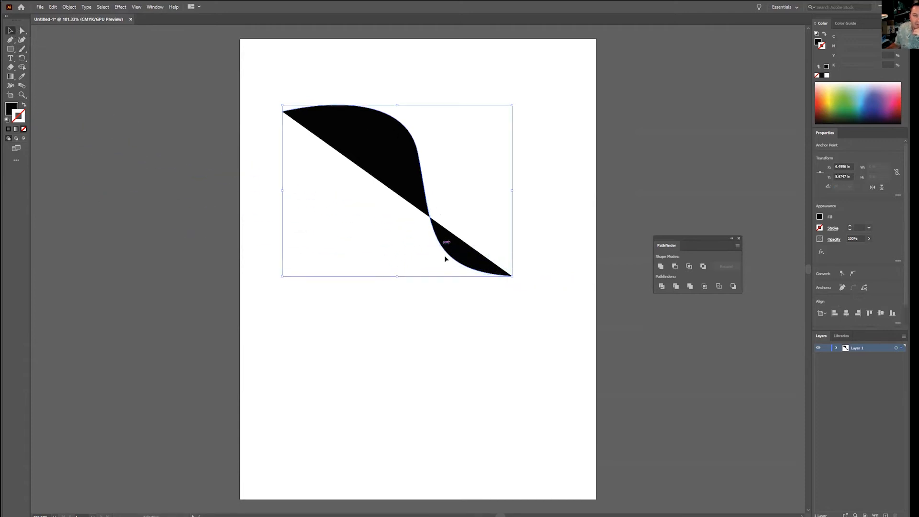
Step: Swap the curve's fill and stroke and raise its stroke weight to 9 pt
left_click(24, 109)
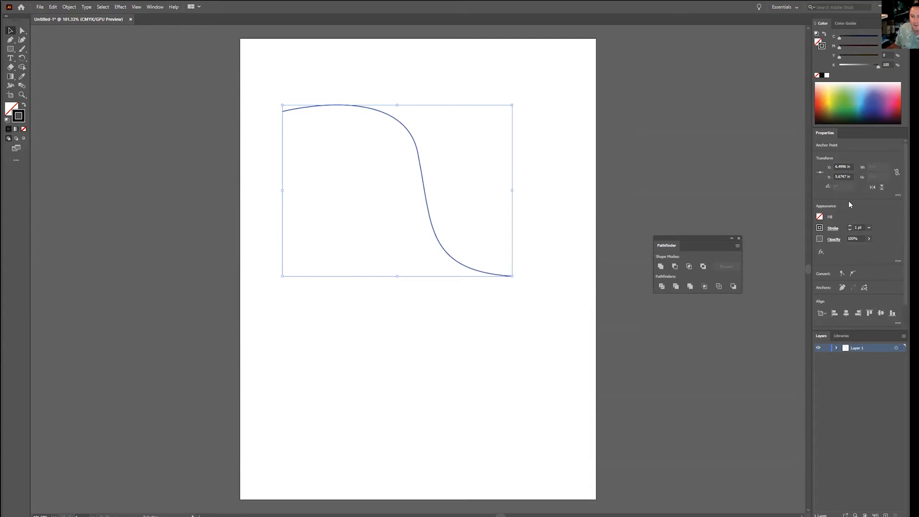
left_click(851, 227)
left_click(851, 227)
left_click(851, 227)
left_click(851, 227)
left_click(851, 227)
left_click(851, 227)
left_click(851, 227)
left_click(851, 227)
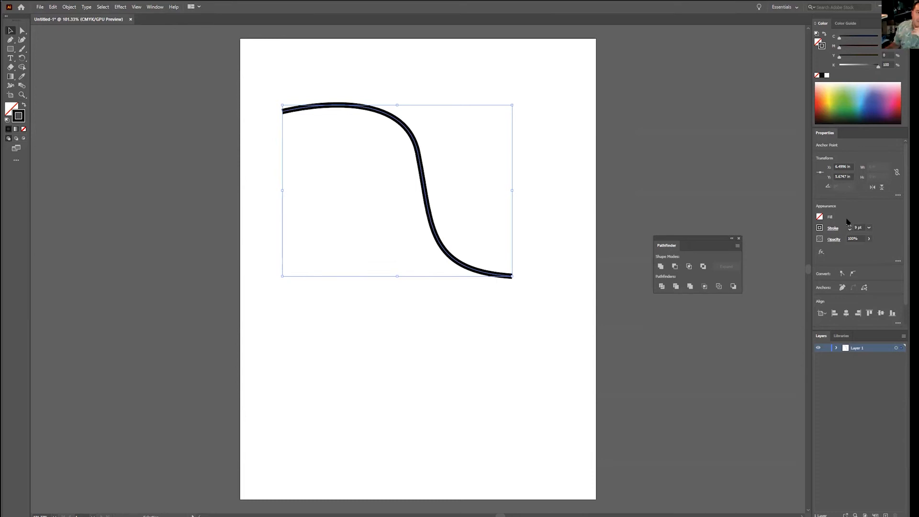
Step: Vary the curve's stroke with the Width tool, widening it near the upper end and lower bend and narrowing it at the middle anchor
left_click(11, 87)
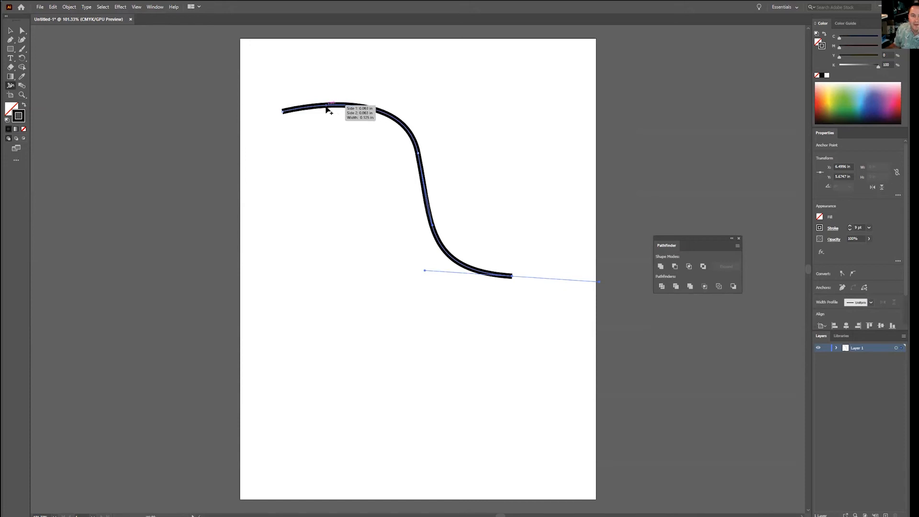
left_click_drag(327, 110, 326, 90)
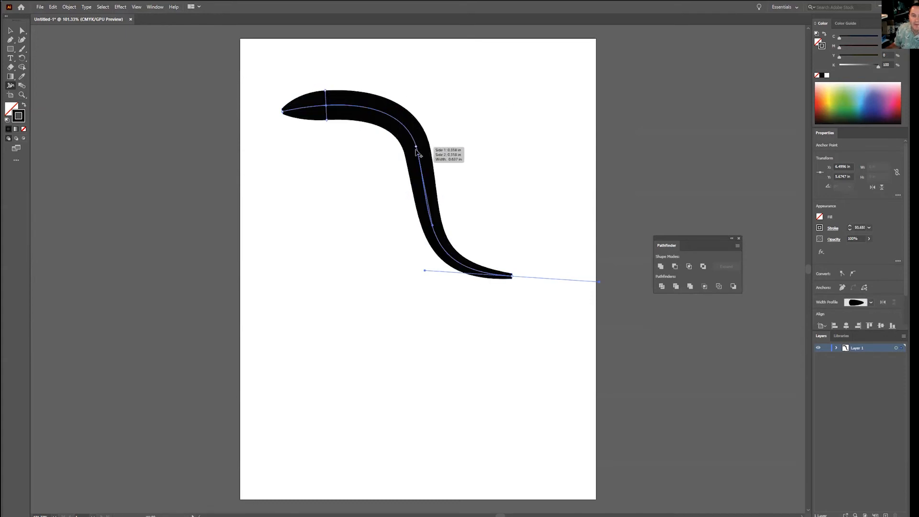
mouse_move(416, 154)
left_mouse_down()
mouse_move(402, 155)
mouse_move(414, 152)
left_mouse_up()
left_click_drag(450, 256, 454, 242)
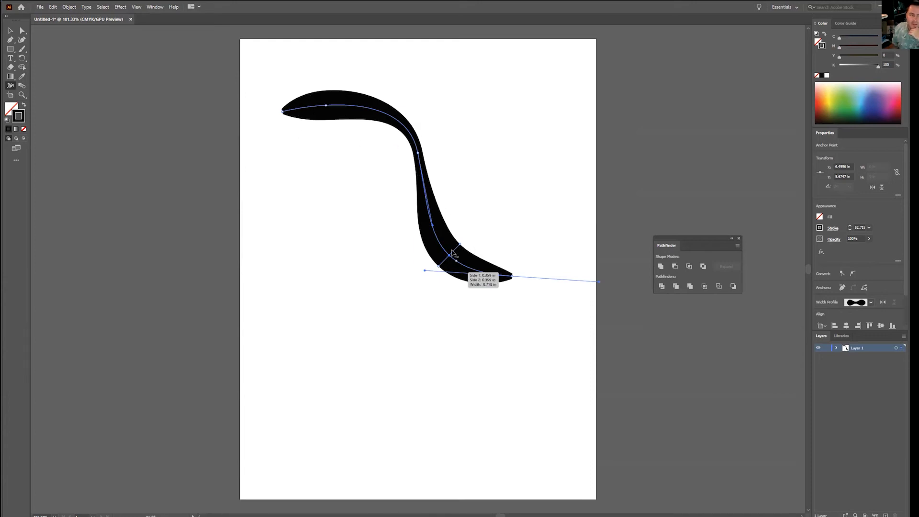
Step: Convert the variable-width curve into a filled shape with Outline Stroke
left_click(67, 11)
mouse_move(99, 191)
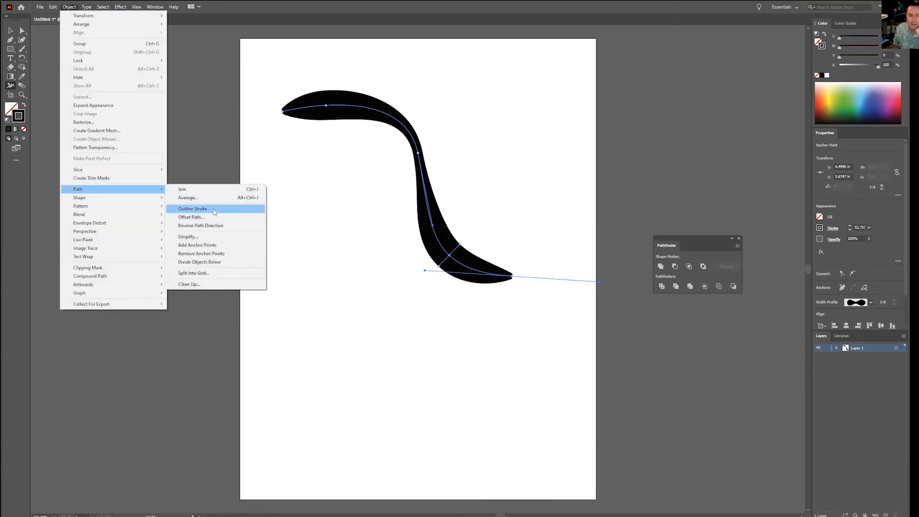
left_click(214, 212)
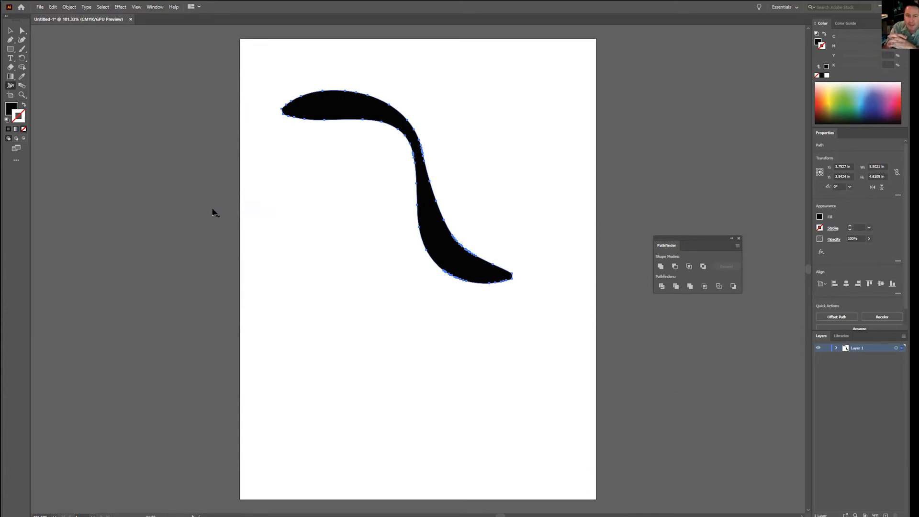
Step: Pull anchor points outward on the outer and inner edges of the outlined shape's upper bend with the Direct Selection tool
left_click(22, 31)
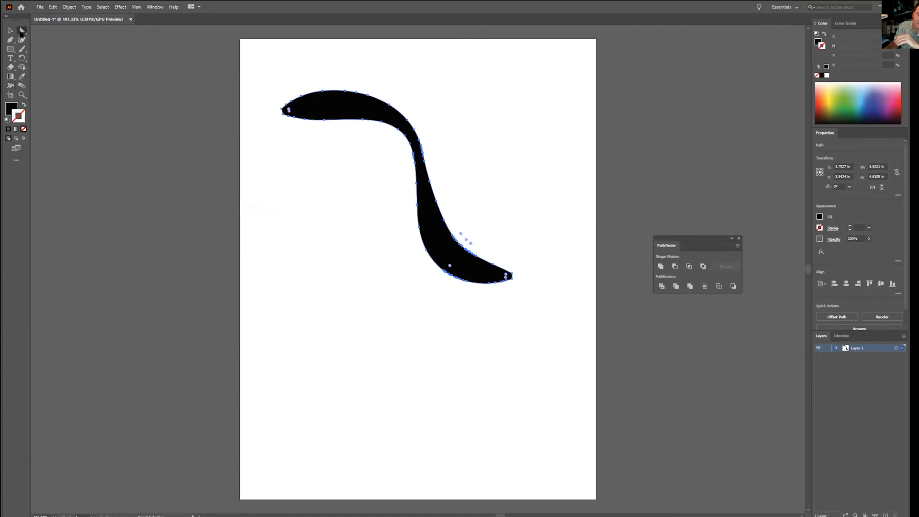
left_click_drag(410, 123, 435, 92)
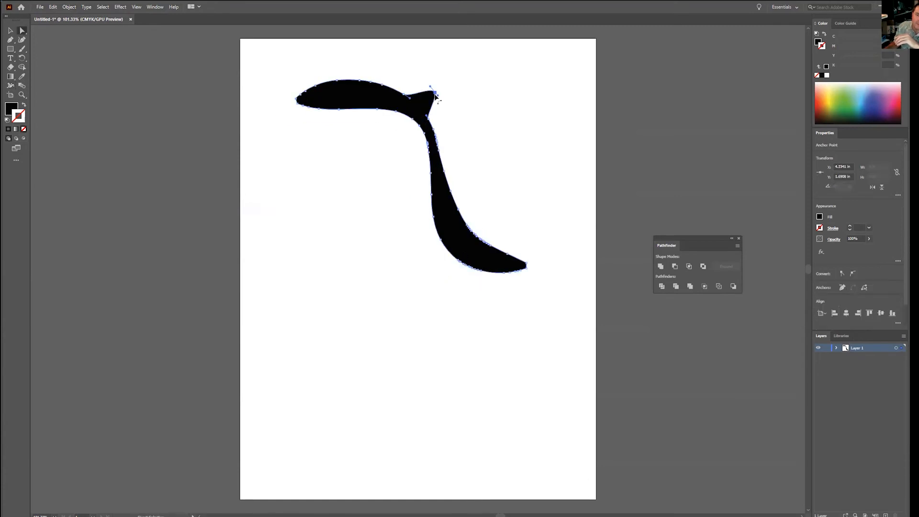
mouse_move(419, 129)
left_mouse_down()
mouse_move(430, 128)
mouse_move(406, 126)
left_mouse_up()
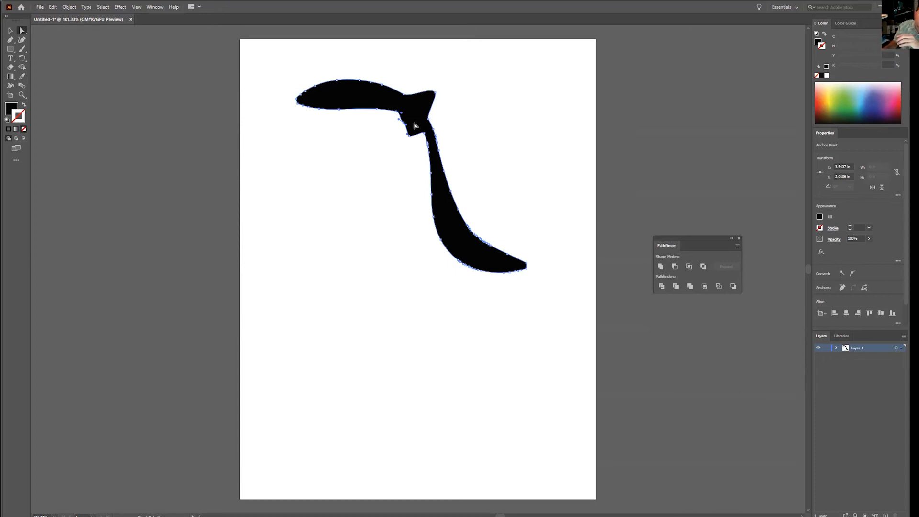
Step: Delete the reshaped curve and add the text "LOGO" near the top of the artboard
left_click(13, 31)
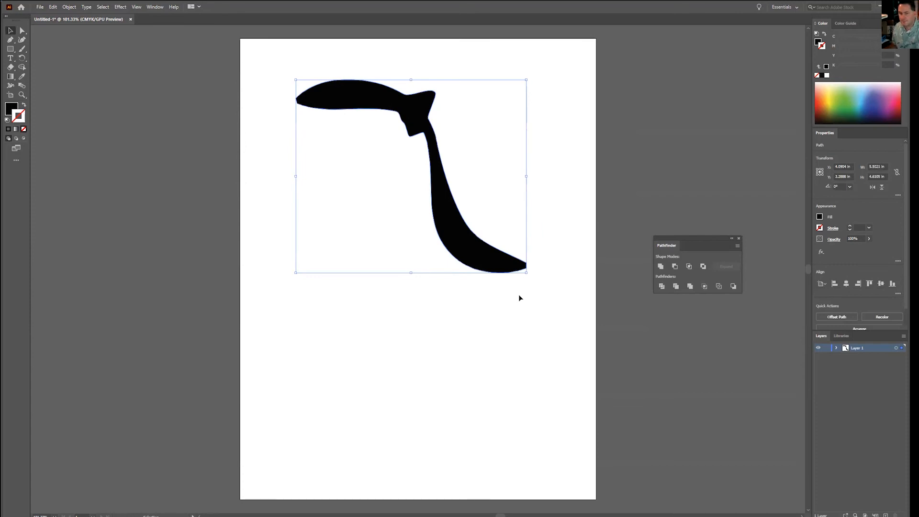
key("Delete")
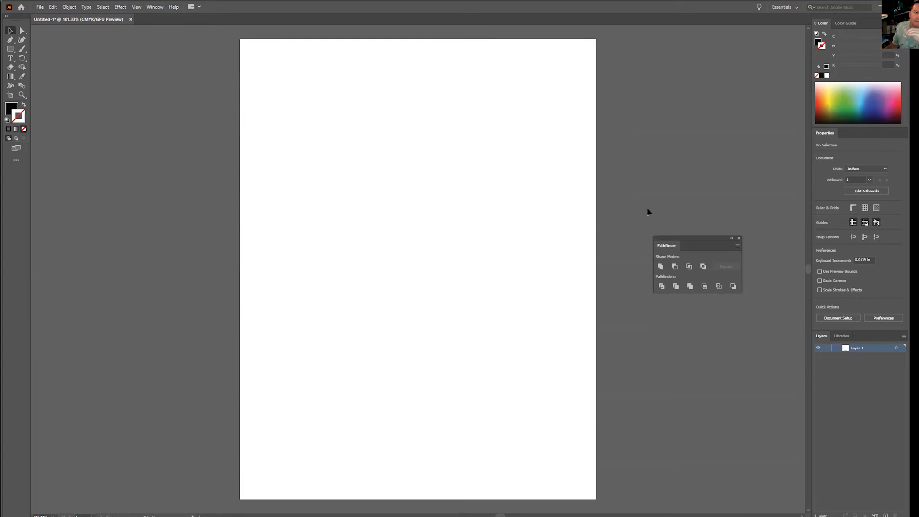
left_click(10, 57)
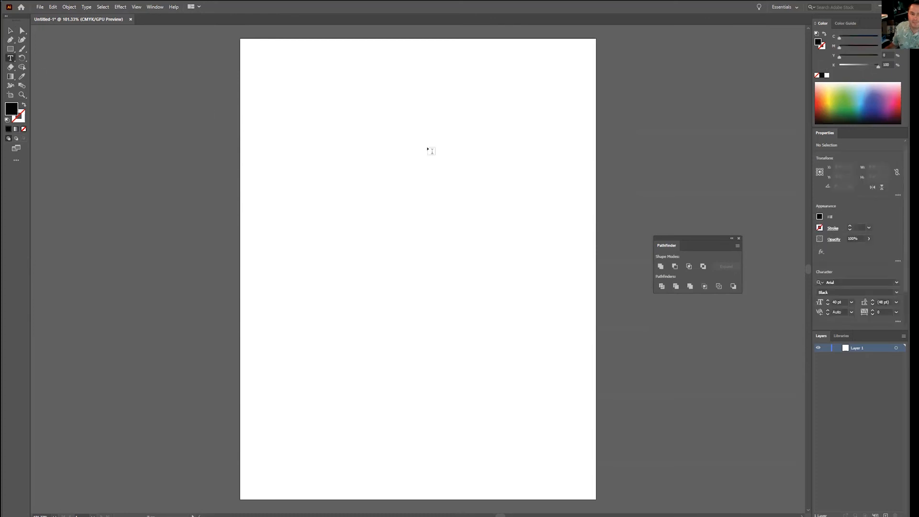
left_click(396, 140)
type("LOOG")
key("BackSpace")
key("BackSpace")
type("GO")
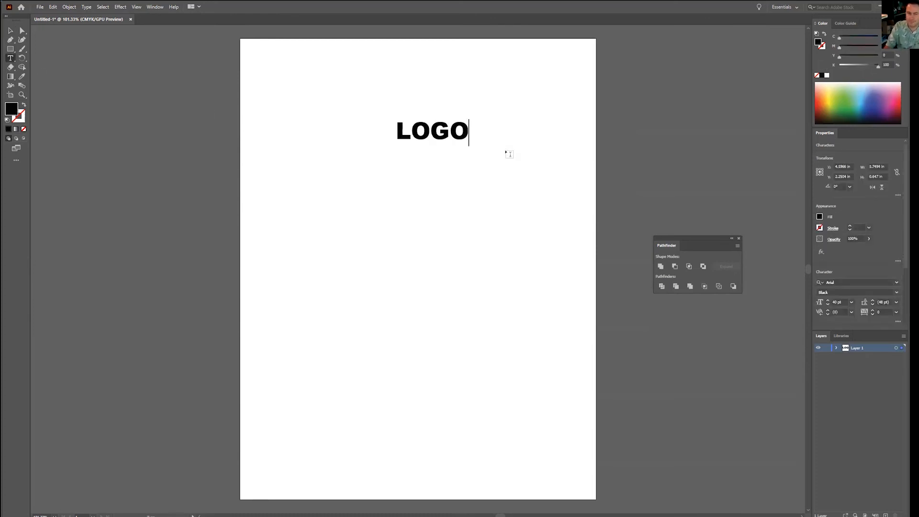
Step: Draw a five-pointed star about 1.4 in wide just left of the "LOGO" text and fill it with light blue
left_click(10, 50)
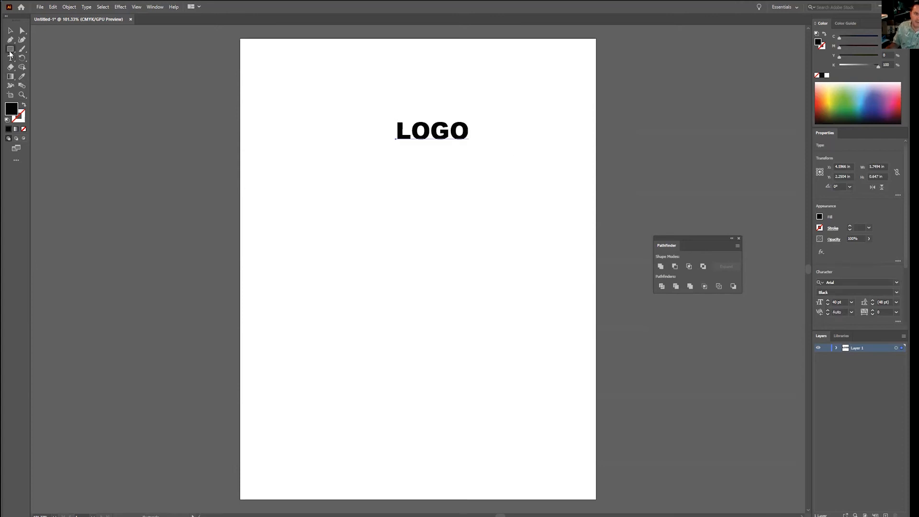
left_click_drag(11, 53, 43, 77)
left_click_drag(367, 125, 392, 149)
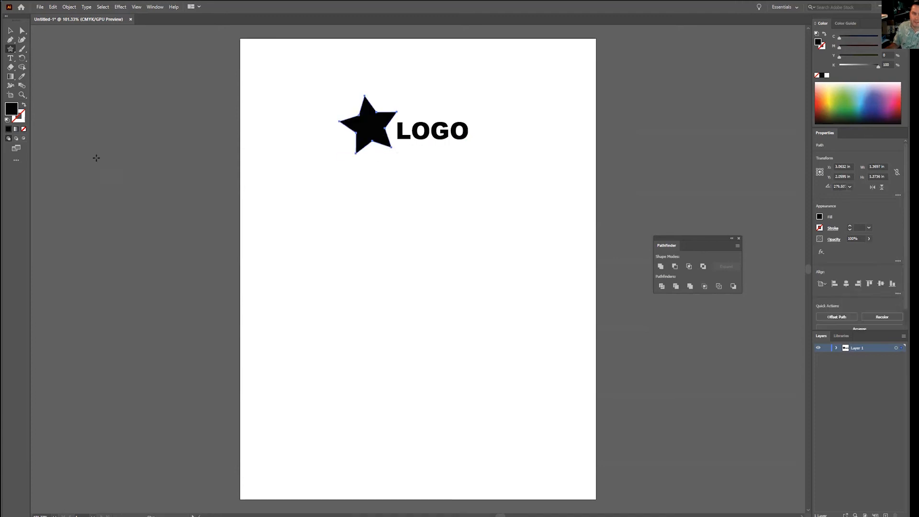
left_click(868, 95)
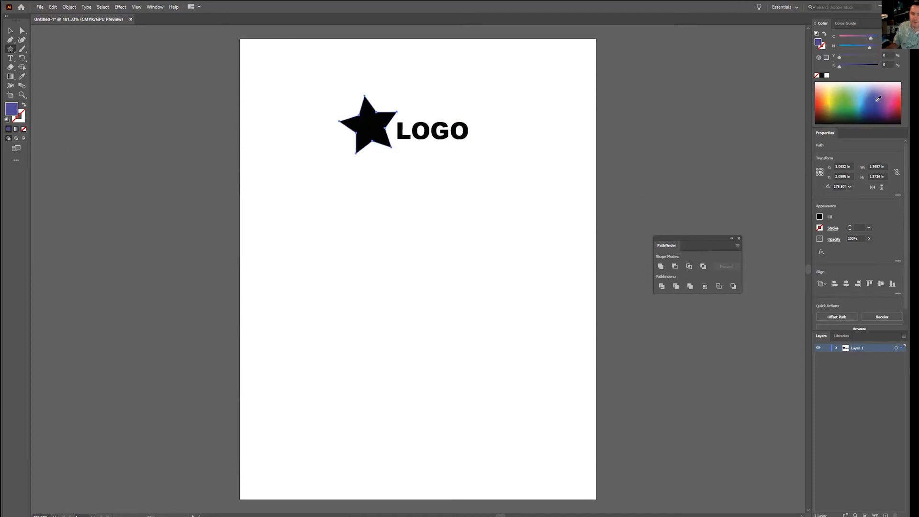
left_click(867, 96)
Step: Select the "LOGO" text and convert it to outlines
left_click(11, 30)
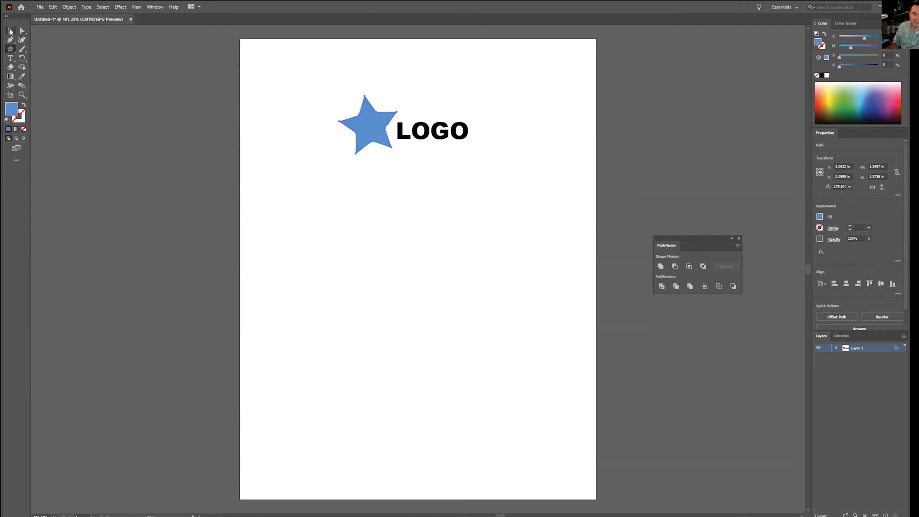
left_click(431, 130)
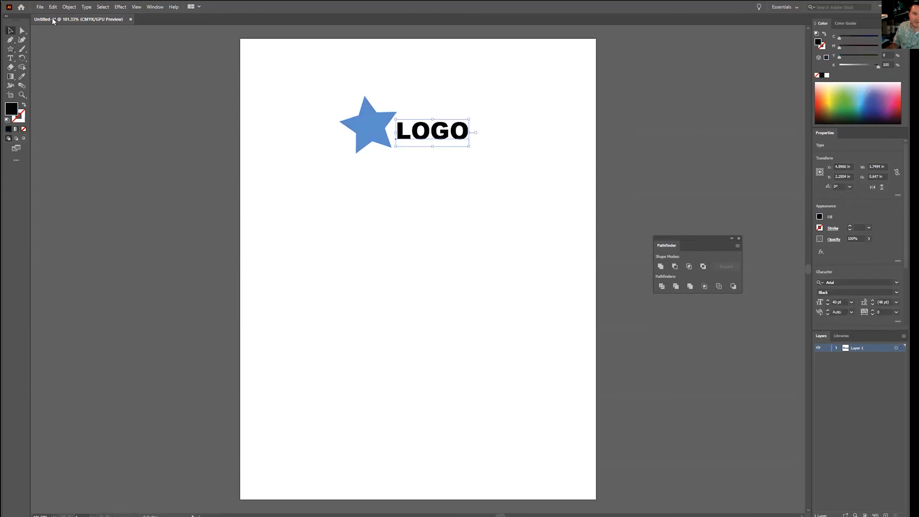
left_click(86, 7)
left_click(113, 143)
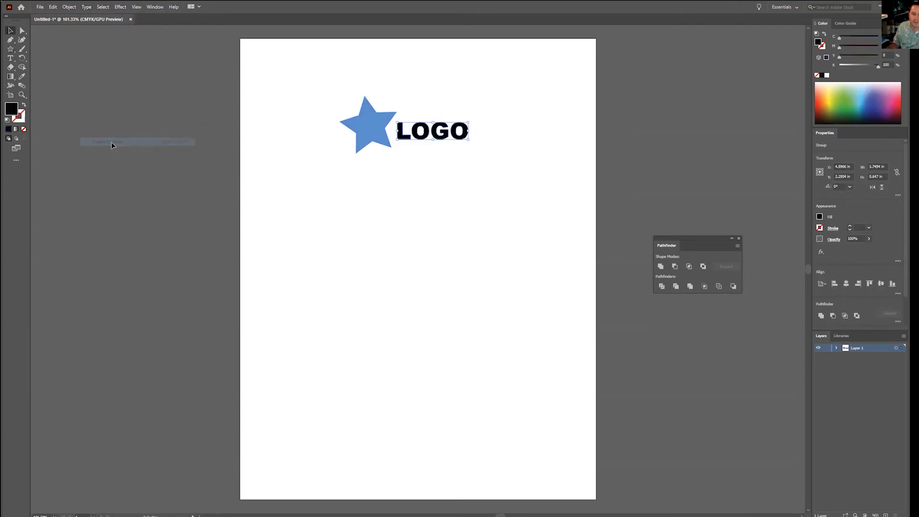
Step: Fill the outlined "LOGO" text with yellow-green and group it with the blue star
left_click(836, 95)
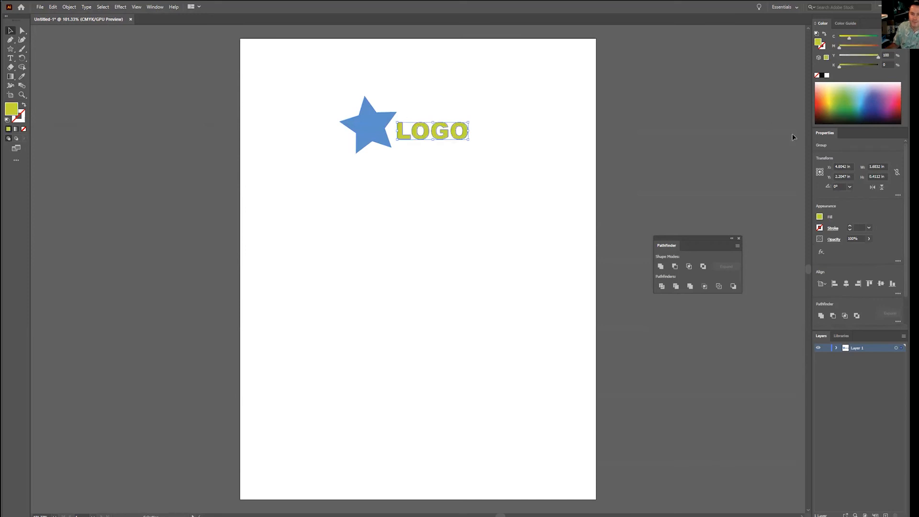
left_click_drag(323, 79, 506, 198)
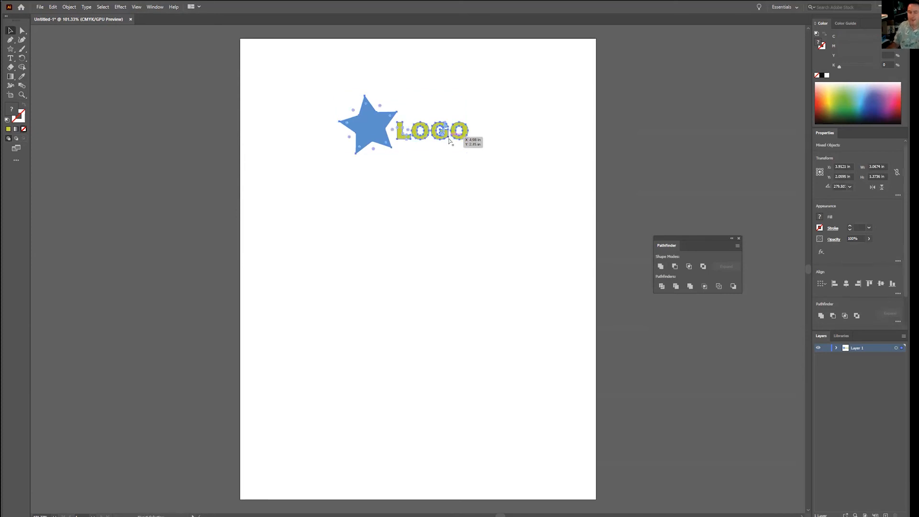
left_click(69, 7)
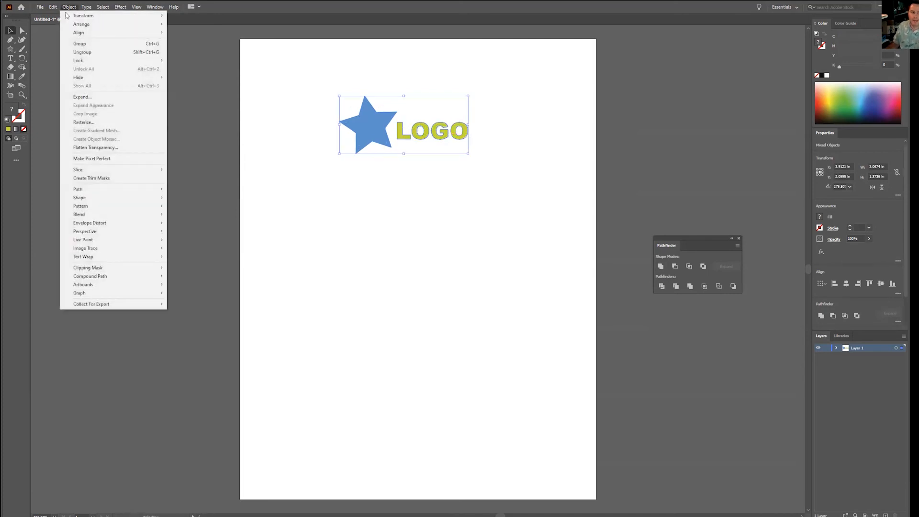
left_click(80, 44)
Step: Scale the grouped logo down to about 1.7 in wide and place it in the artboard's upper-left corner
left_click_drag(469, 155, 302, 69)
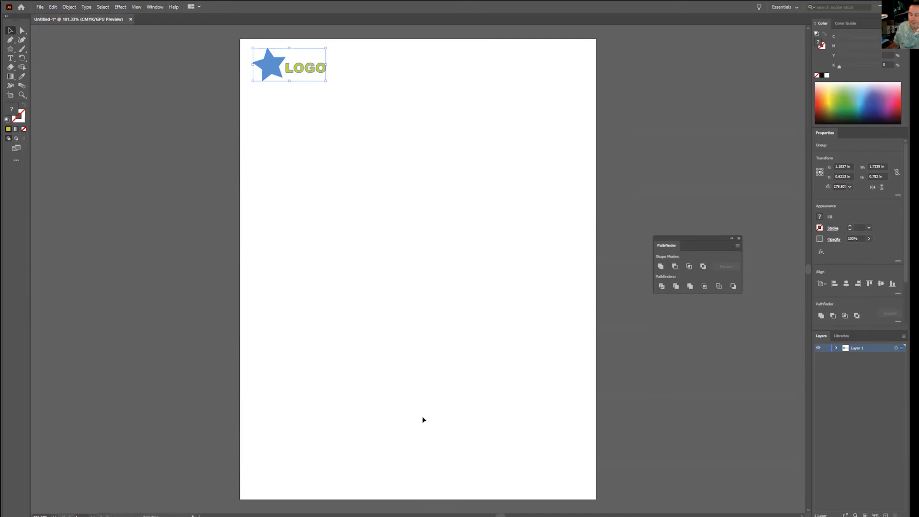
key("a")
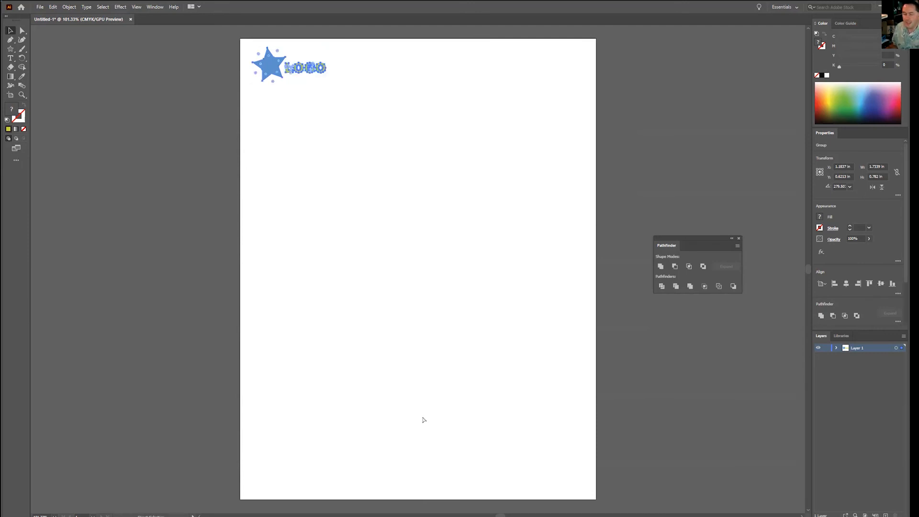
Step: Draw a second artboard about 9.1 in wide and 4.2 in high to the right of the first one
key("ctrl+minus")
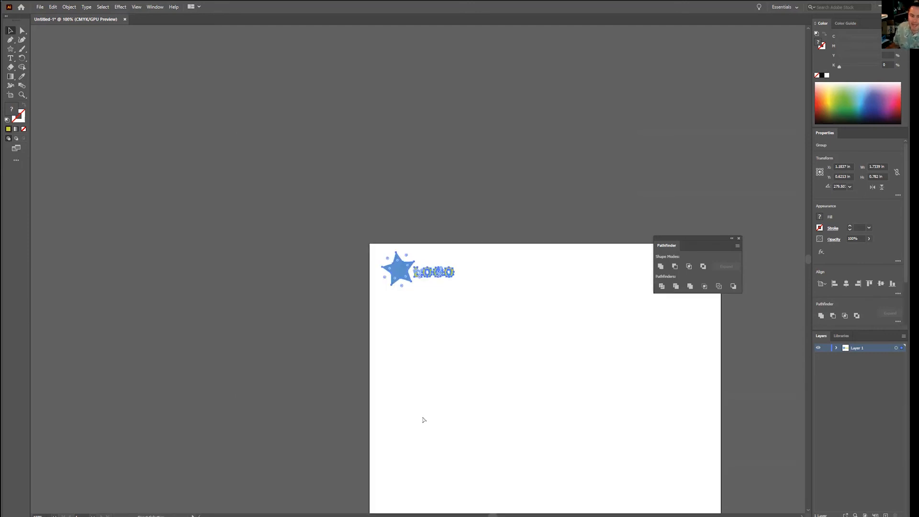
key("ctrl+minus")
left_click_drag(589, 415, 295, 231)
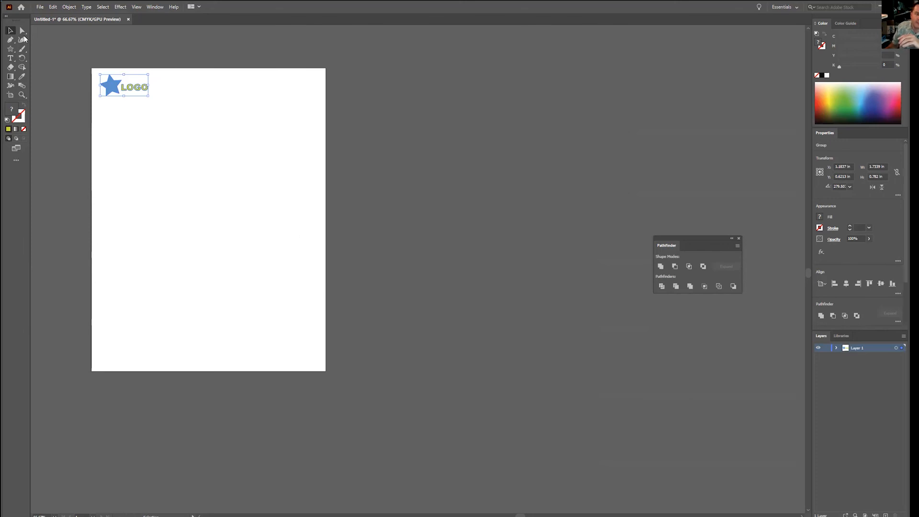
left_click(10, 97)
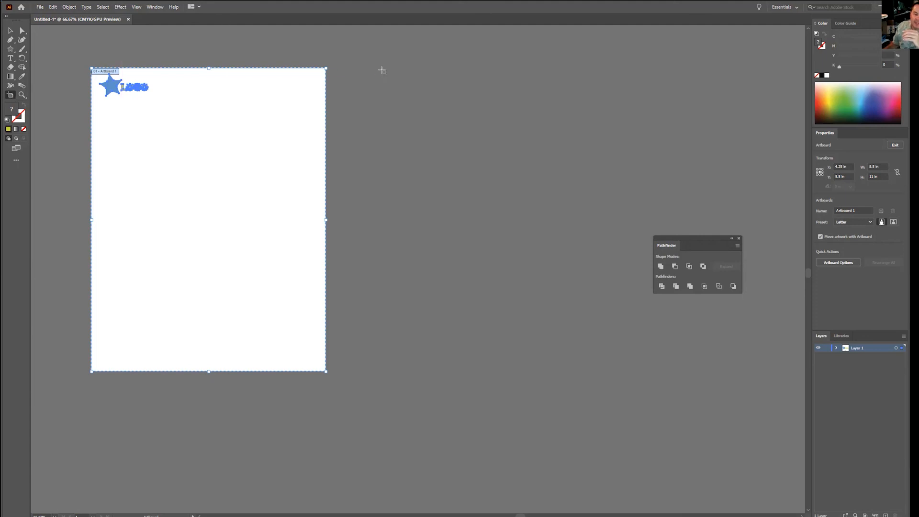
left_click_drag(382, 70, 633, 186)
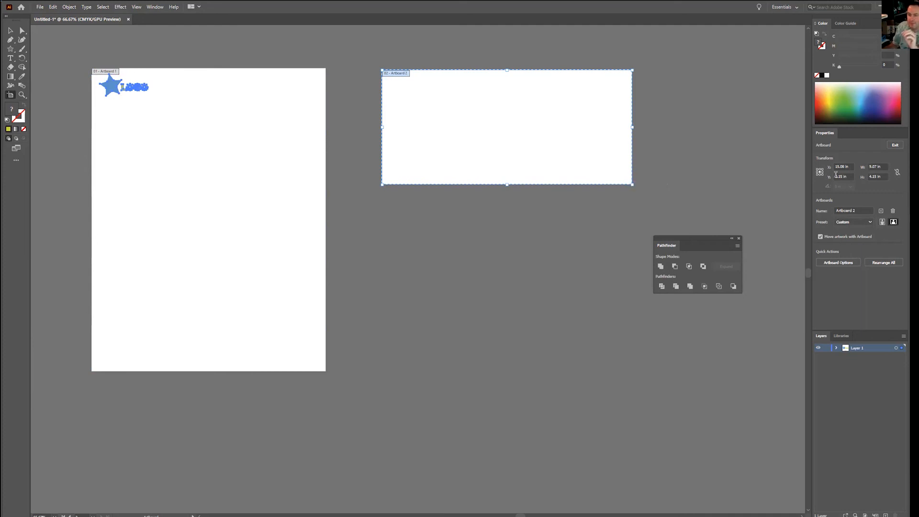
Step: Set the second artboard's width to 9.5 in
left_click(873, 168)
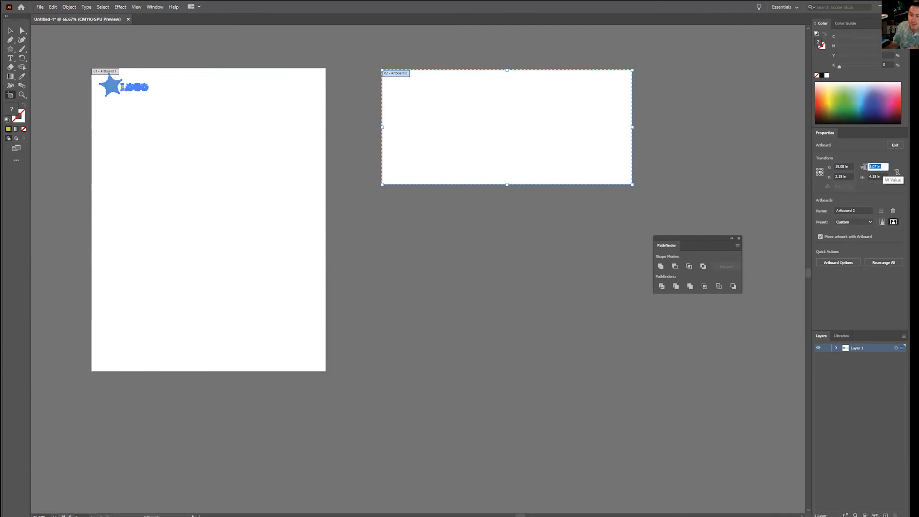
type("9")
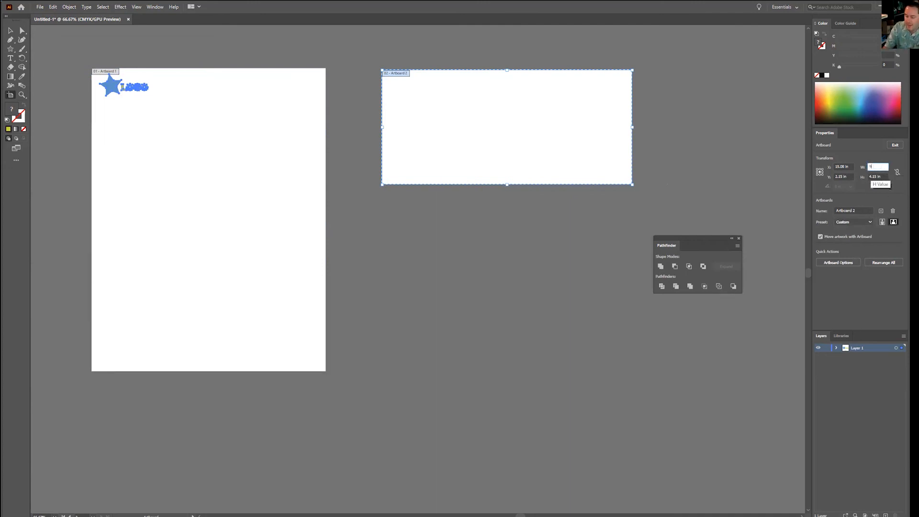
type(".5")
key("Tab")
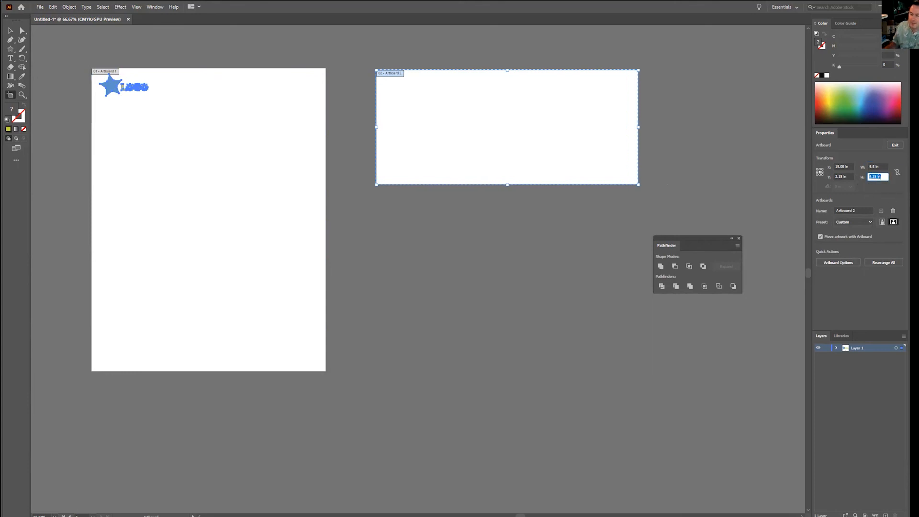
Step: Size the second artboard to 9 in by 4.125 in and align its top edge with the first artboard's
left_click(883, 166)
type("99")
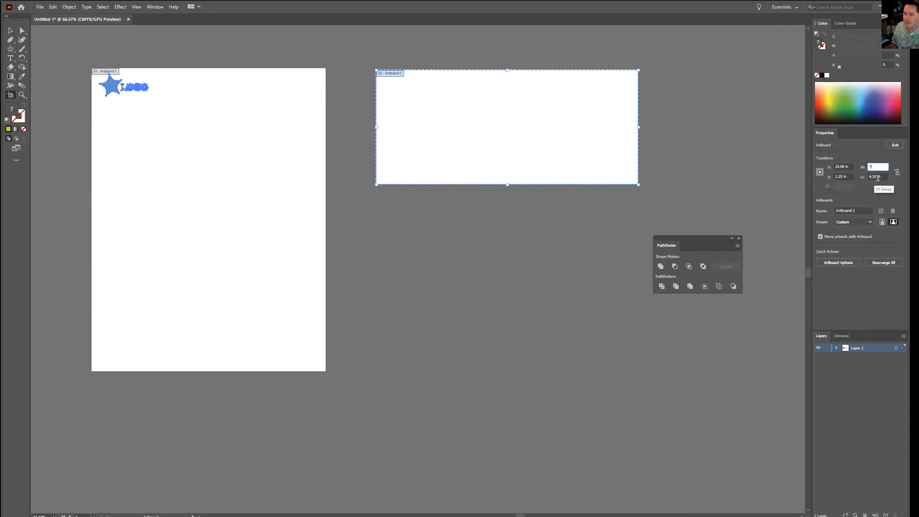
key("Tab")
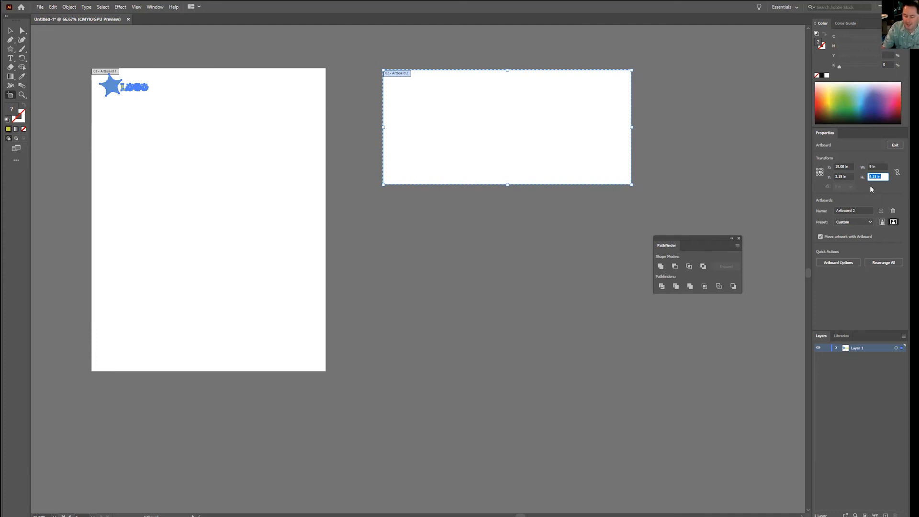
type("4.125")
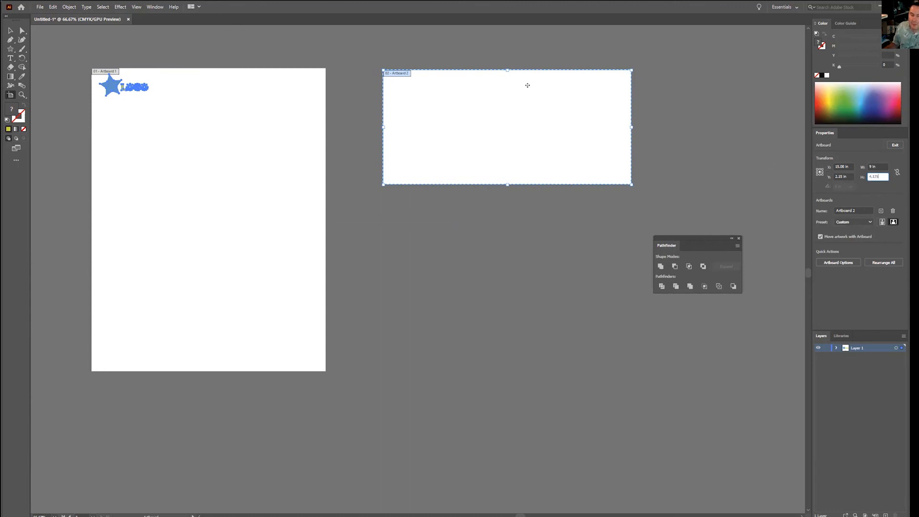
left_click_drag(533, 132, 517, 129)
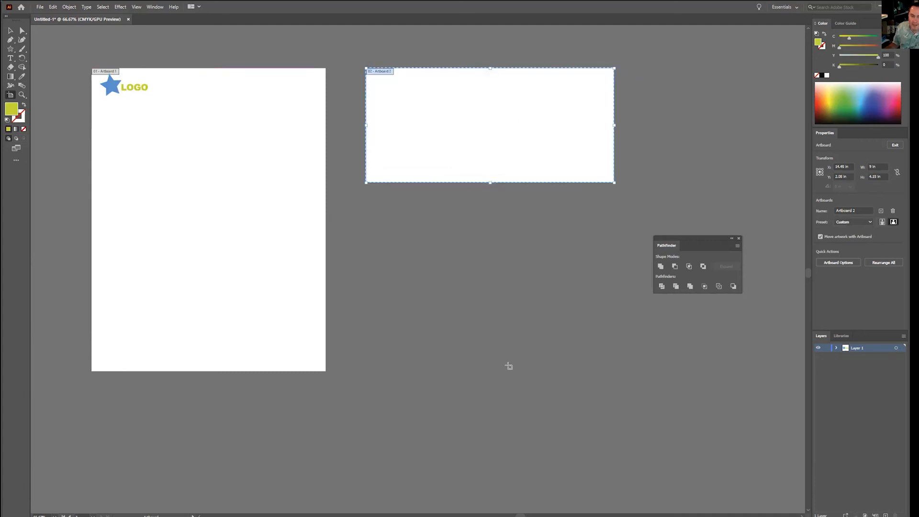
Step: Add a third artboard of 3.5 in by 2 in below the second one, with their left edges aligned
left_click_drag(366, 223, 491, 298)
left_click(880, 167)
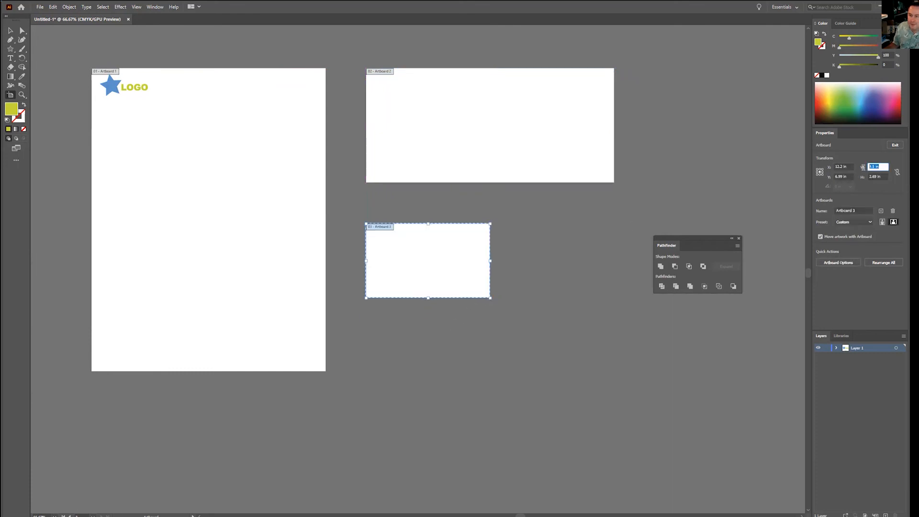
type("3.5")
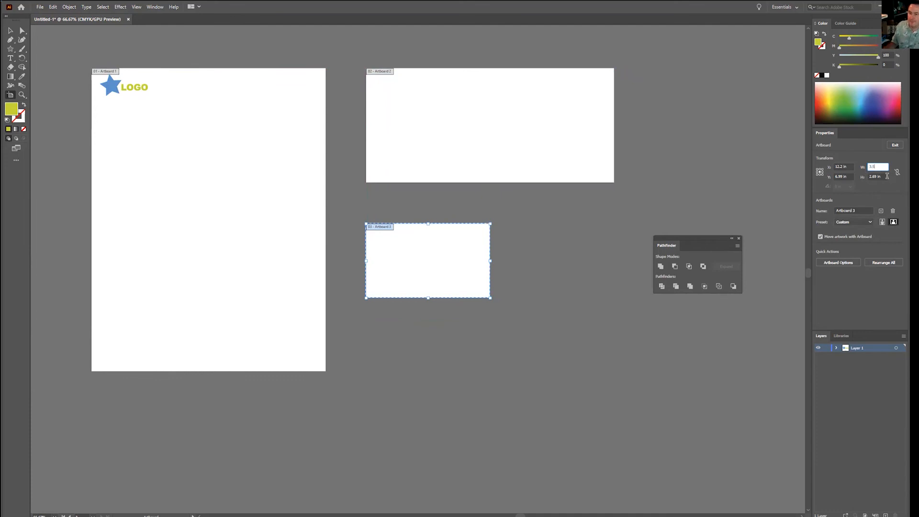
key("Tab")
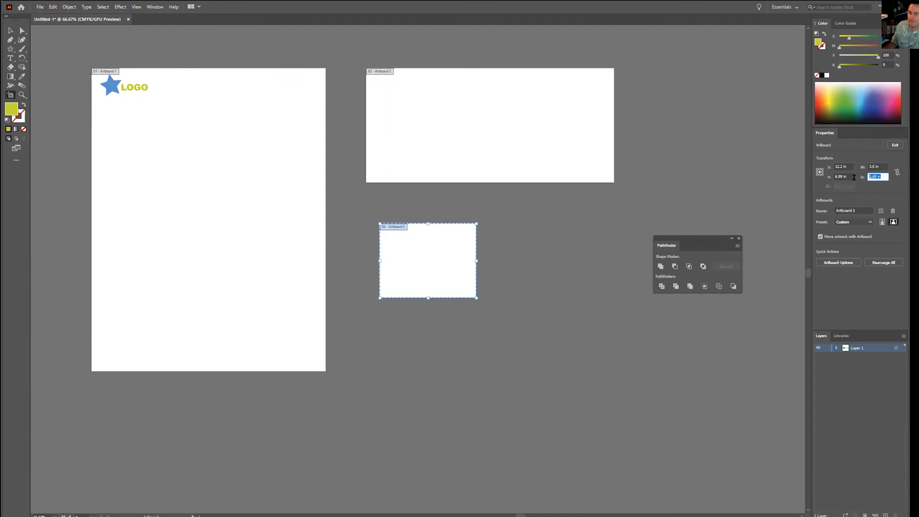
type("2")
key("Return")
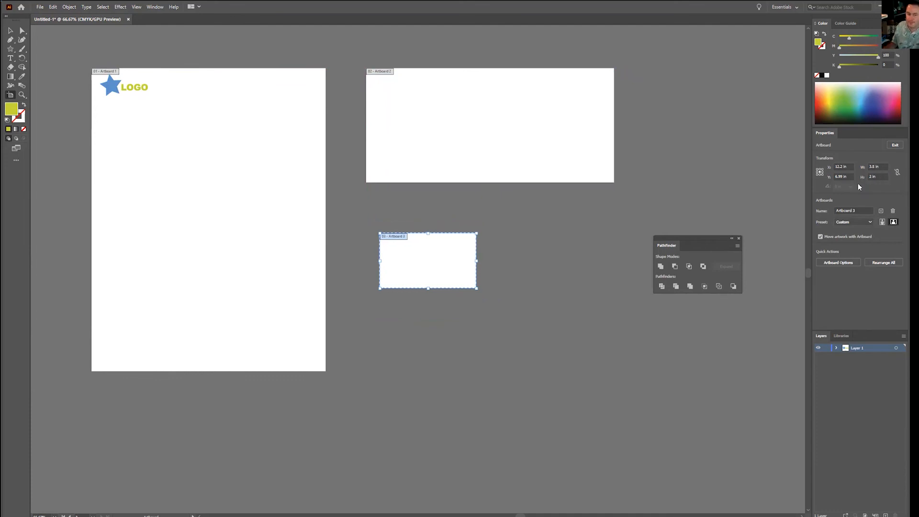
left_click_drag(450, 274, 436, 261)
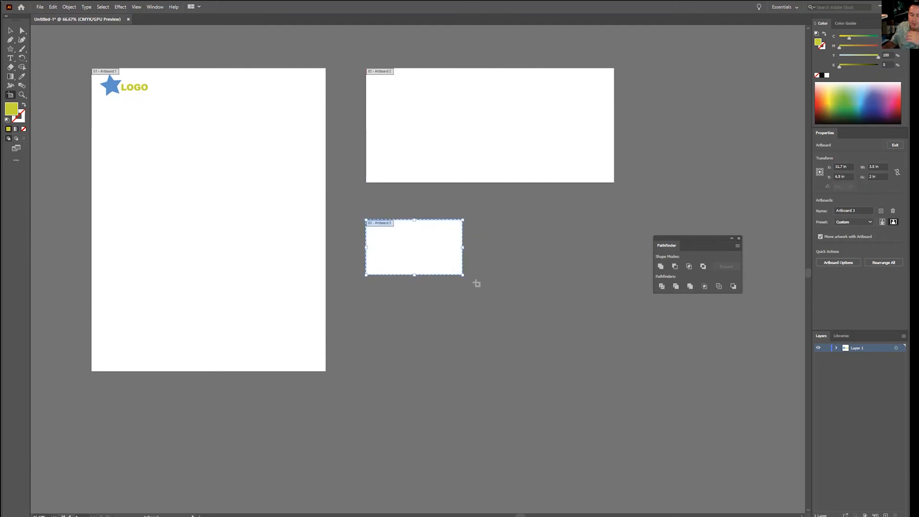